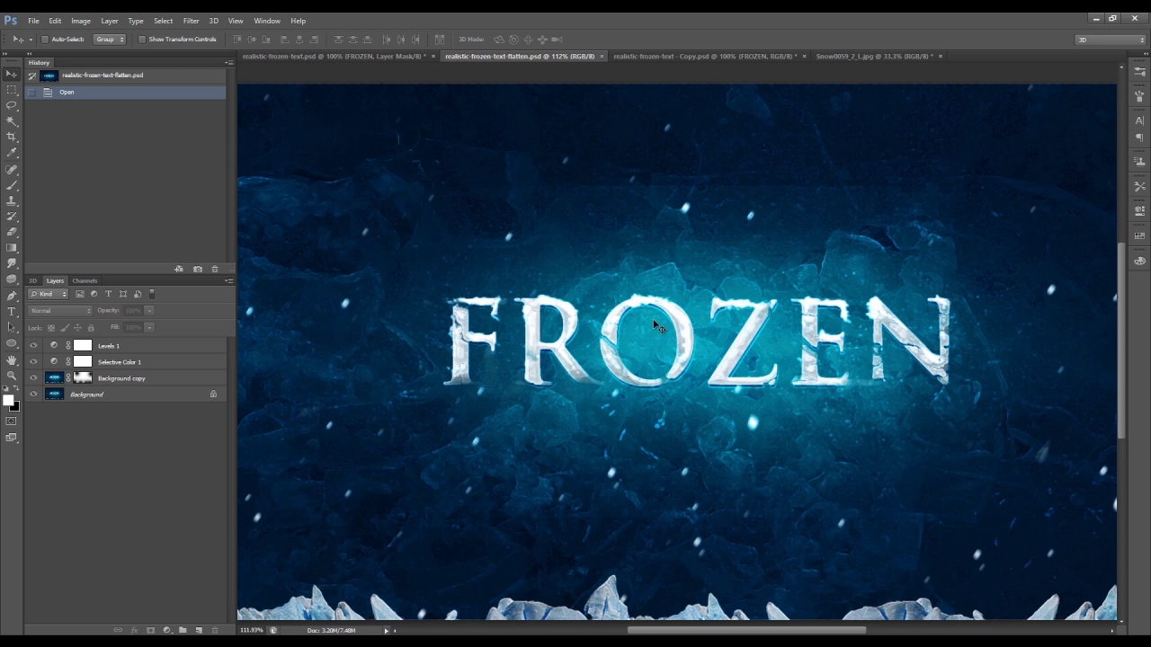
# Switch to the realistic-frozen-text - Copy.psd working document.
pyautogui.click(666, 57)
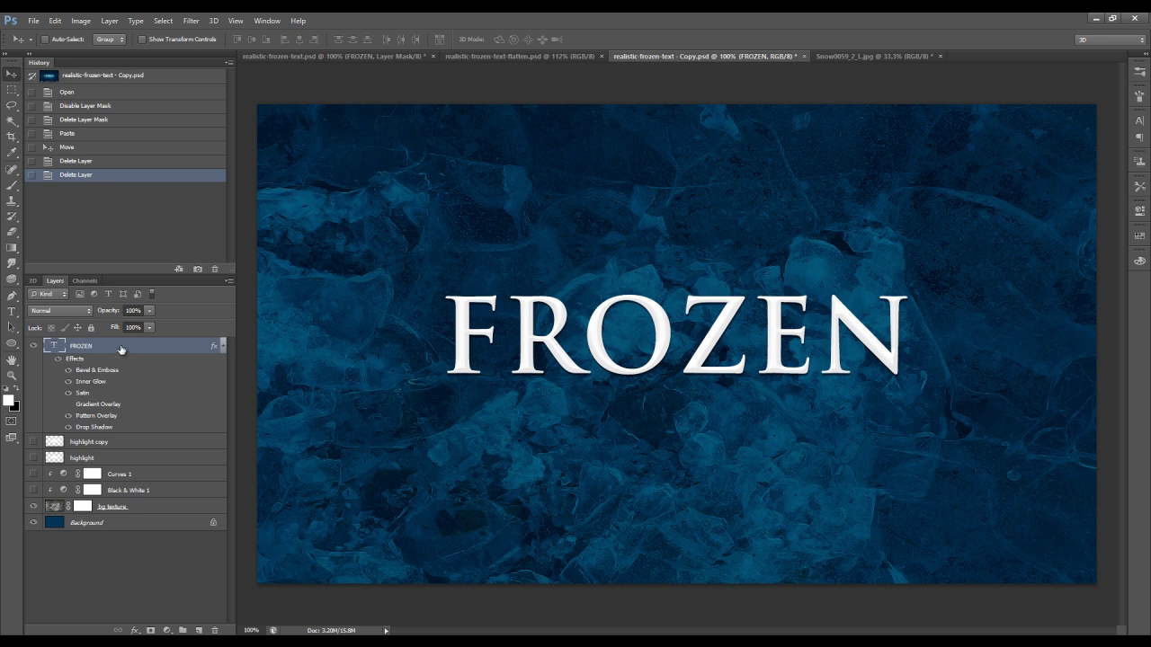
# Review the FROZEN layer's Bevel & Emboss, Inner Glow, Satin, Pattern Overlay and Drop Shadow without changes.
pyautogui.doubleClick(99, 359)
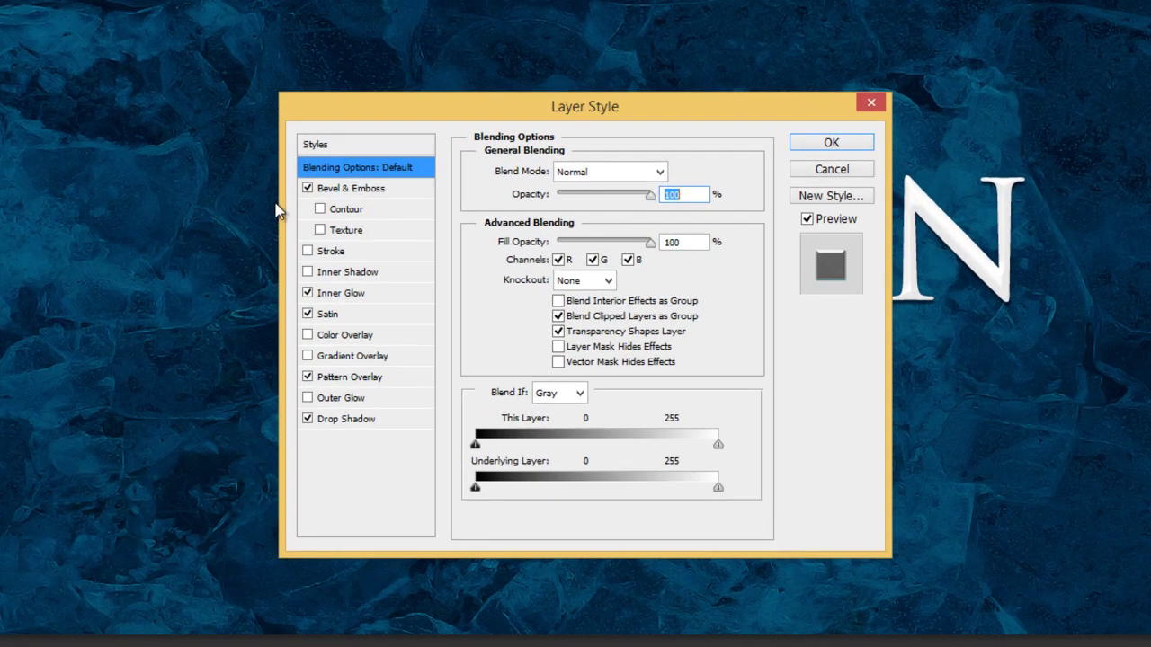
pyautogui.click(368, 196)
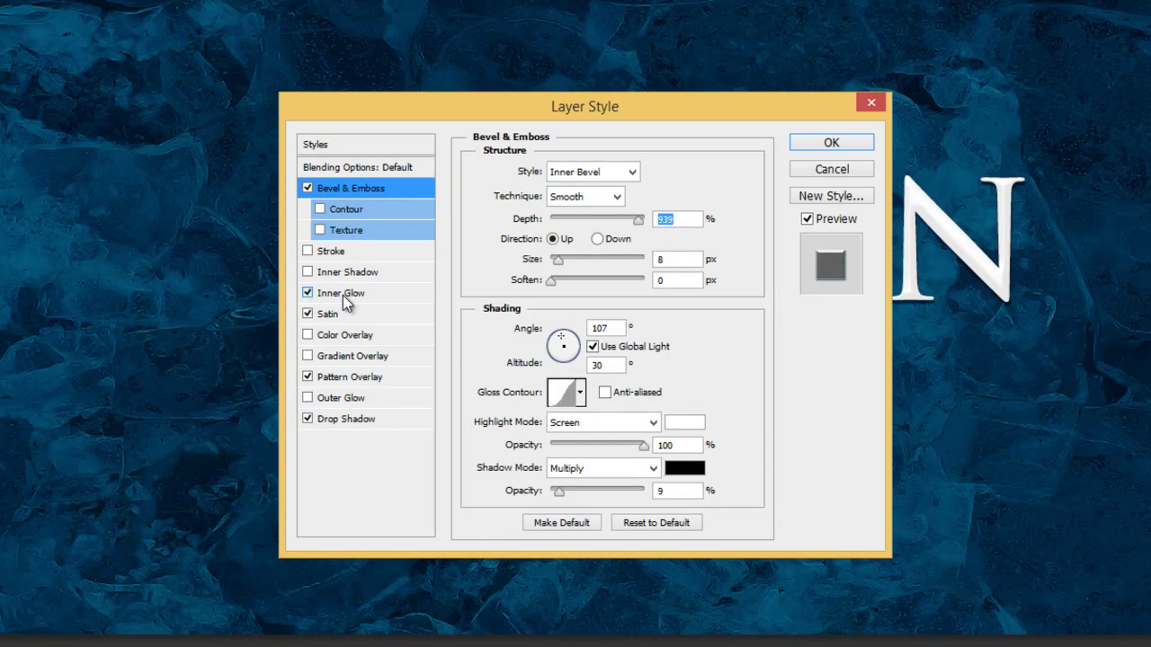
pyautogui.click(343, 295)
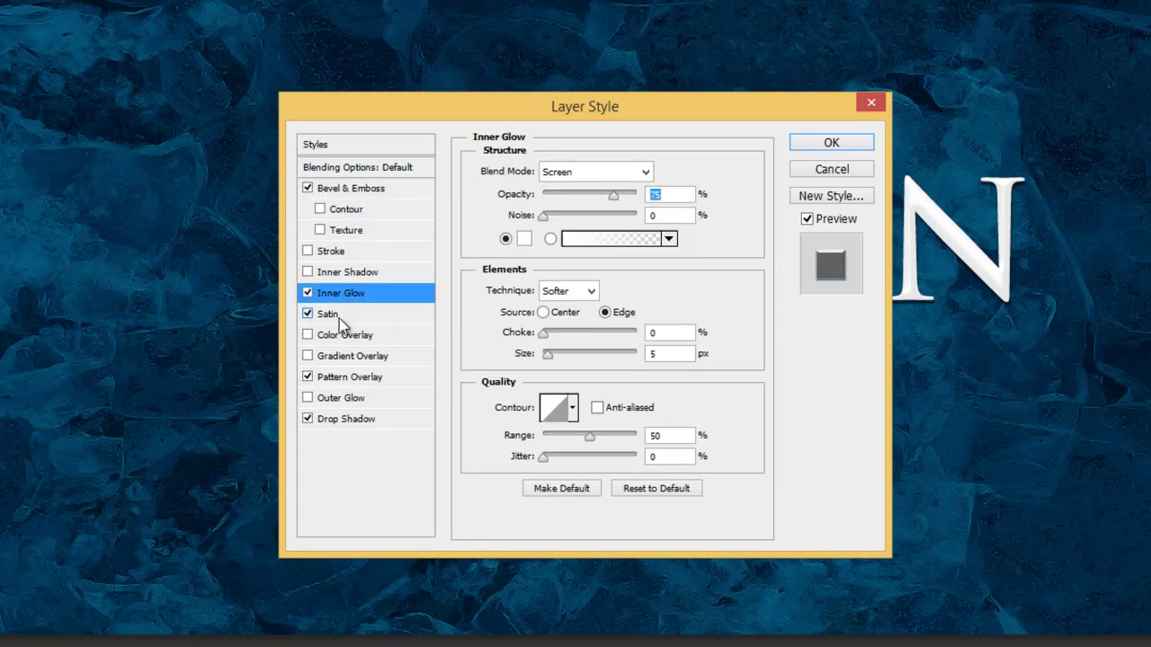
pyautogui.click(339, 317)
pyautogui.click(346, 377)
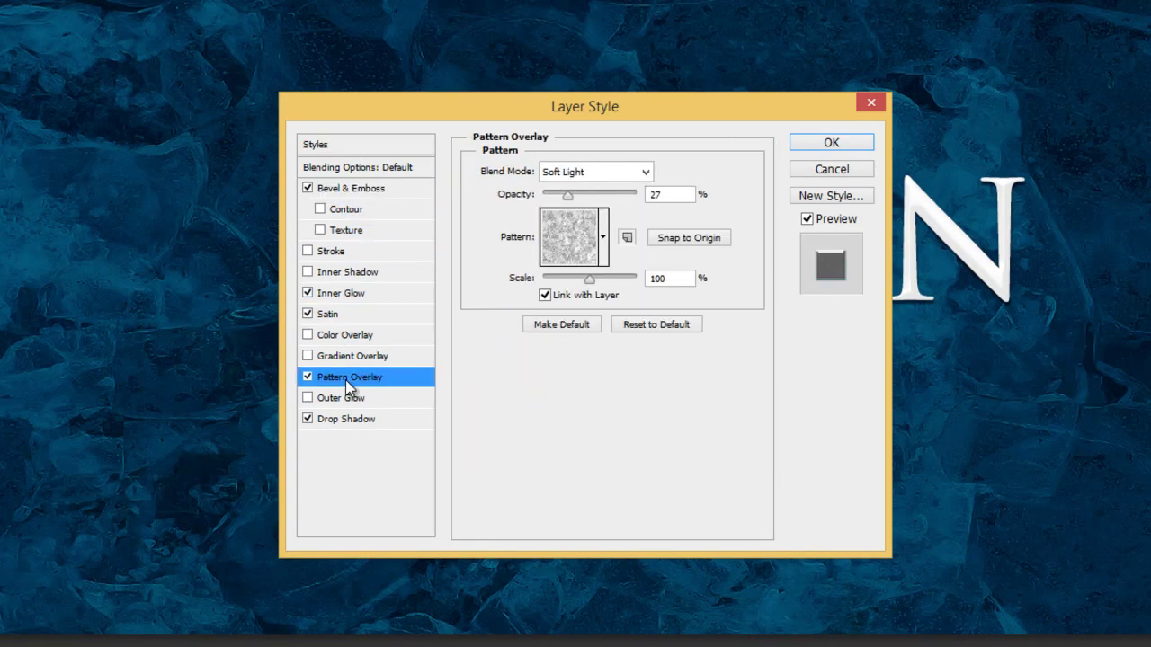
pyautogui.click(371, 423)
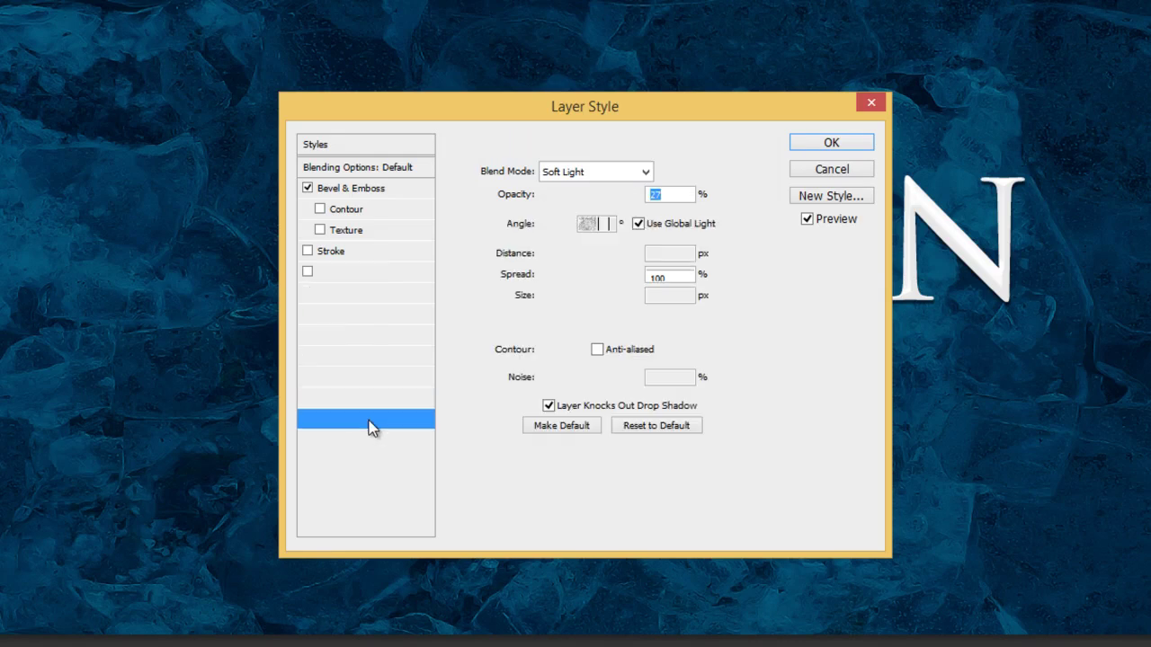
pyautogui.click(825, 168)
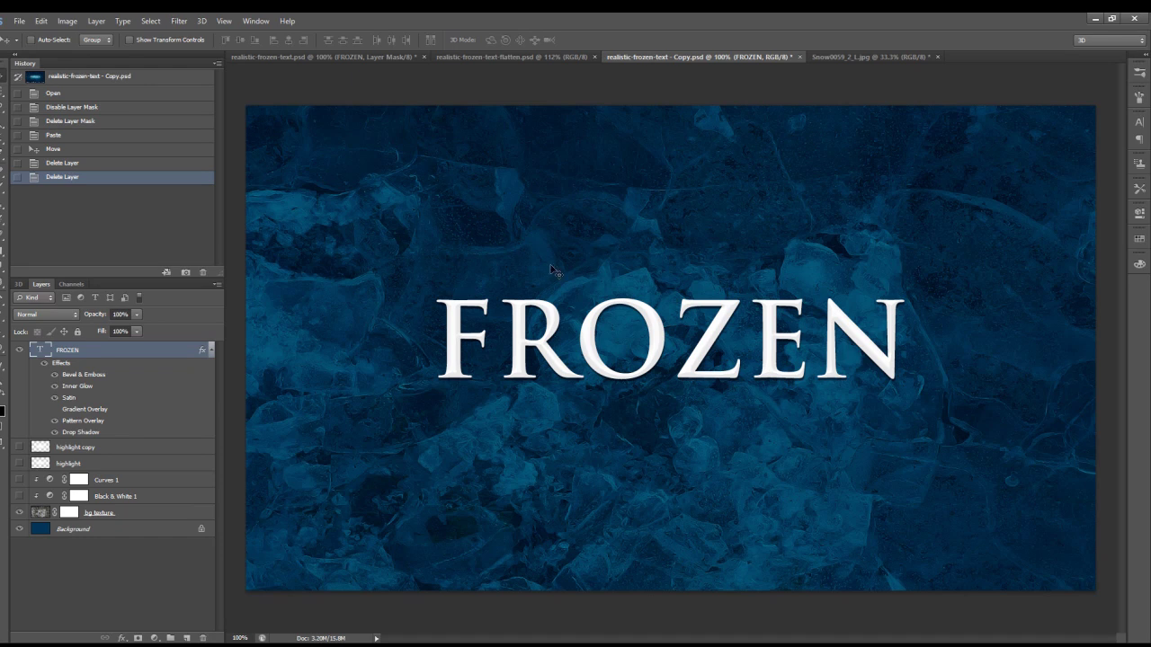
# Draw a rectangular marquee selection over the cracked glacier ice in Snow0059_2_L.jpg.
pyautogui.click(827, 58)
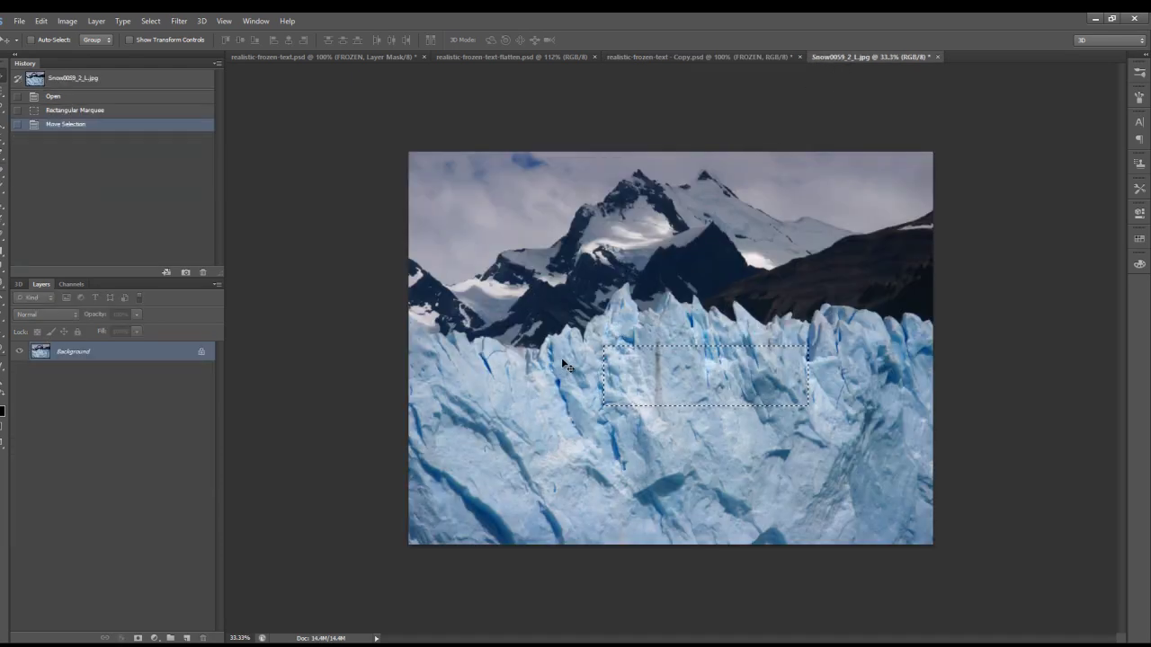
pyautogui.click(3, 92)
pyautogui.moveTo(598, 342); pyautogui.dragTo(810, 423)
pyautogui.moveTo(737, 410)
pyautogui.mouseDown()
pyautogui.moveTo(778, 424)
pyautogui.moveTo(753, 414)
pyautogui.mouseUp()
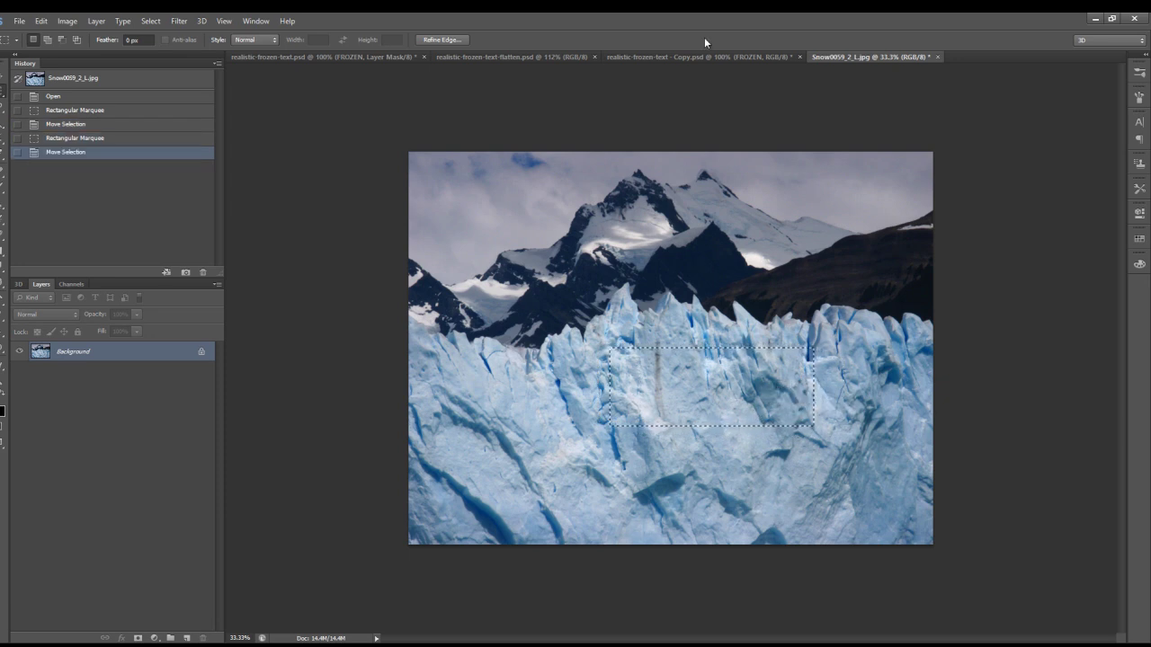
# Paste the glacier ice into the working copy and scale it to about 78% over the lettering.
pyautogui.click(634, 58)
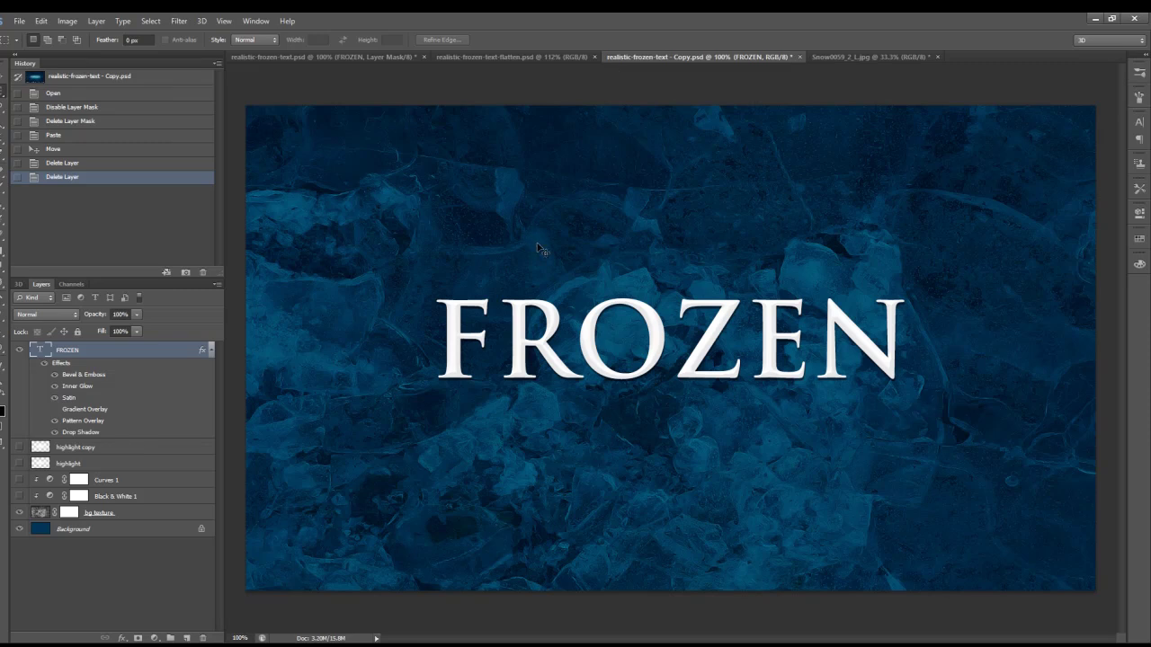
pyautogui.hotkey('ctrl', 'v')
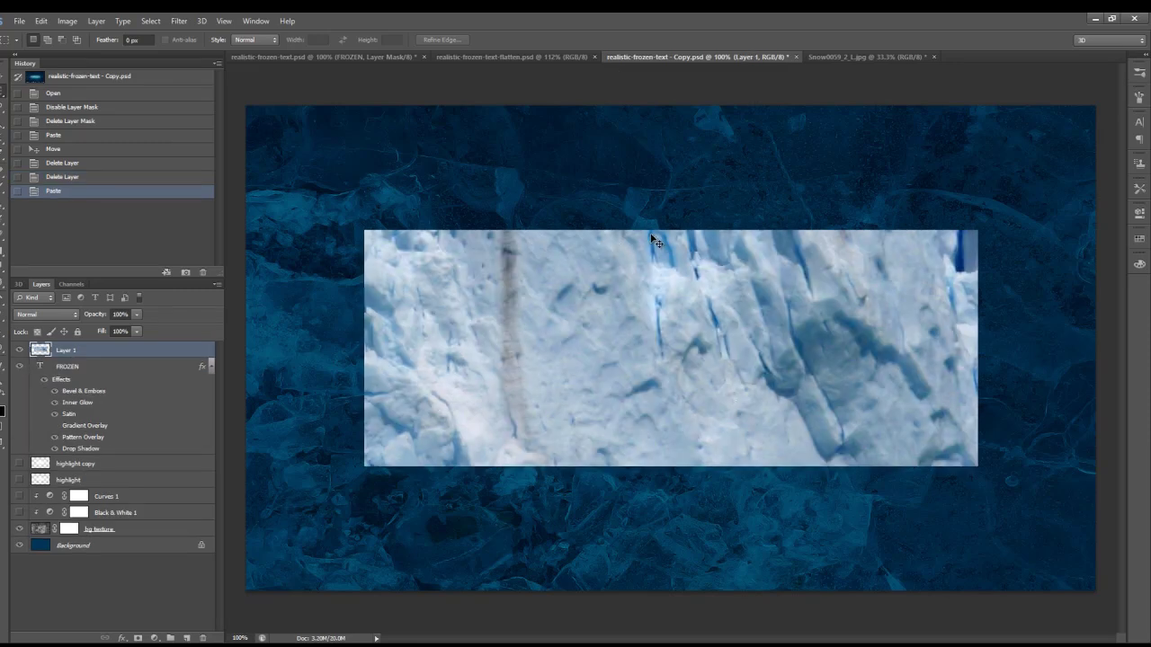
pyautogui.hotkey('ctrl', 't')
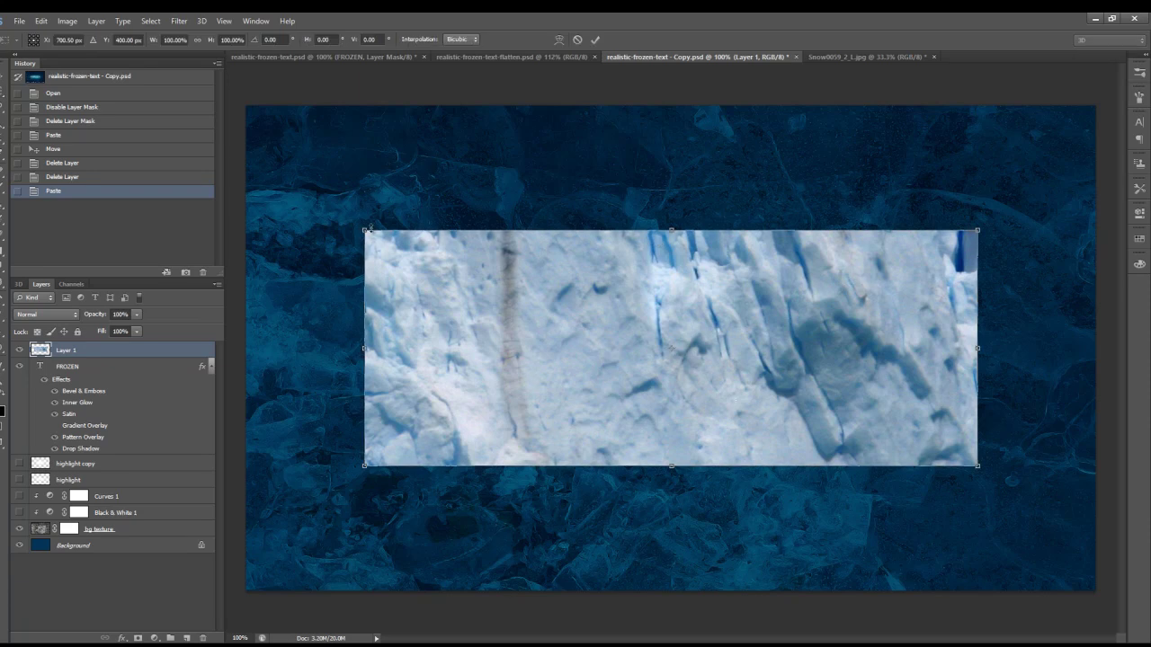
pyautogui.moveTo(364, 229); pyautogui.dragTo(467, 282)
pyautogui.moveTo(596, 324); pyautogui.dragTo(560, 301)
pyautogui.moveTo(744, 327); pyautogui.dragTo(729, 317)
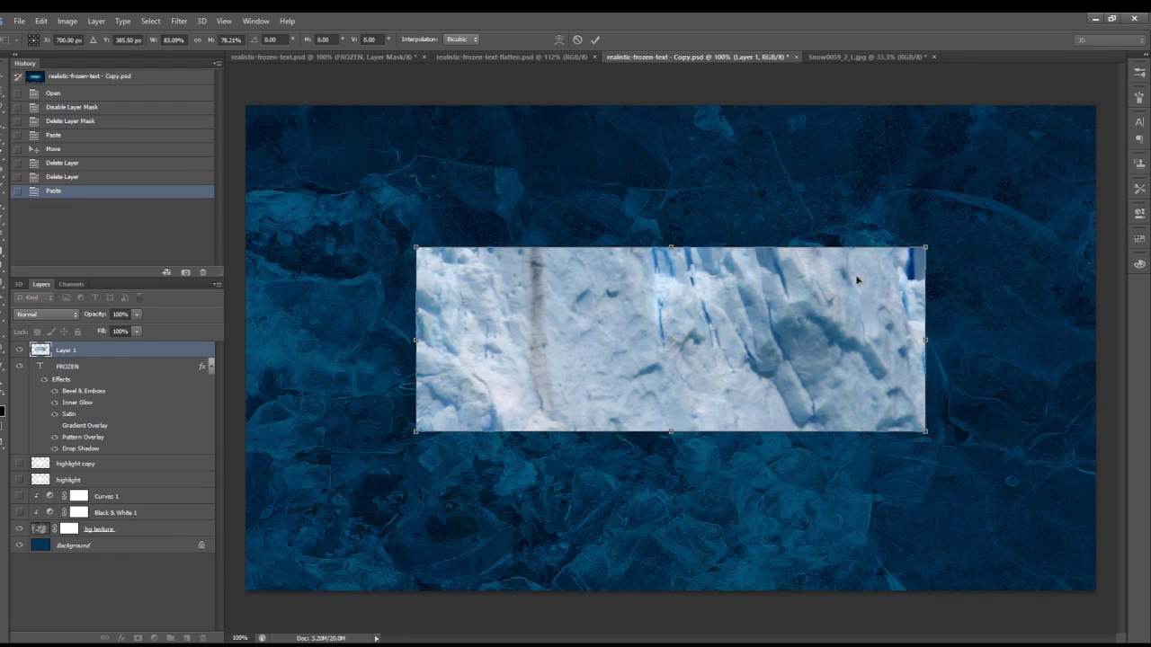
pyautogui.moveTo(925, 248); pyautogui.dragTo(896, 257)
pyautogui.moveTo(820, 316)
pyautogui.mouseDown()
pyautogui.moveTo(843, 293)
pyautogui.moveTo(822, 304)
pyautogui.mouseUp()
pyautogui.moveTo(906, 329); pyautogui.dragTo(912, 328)
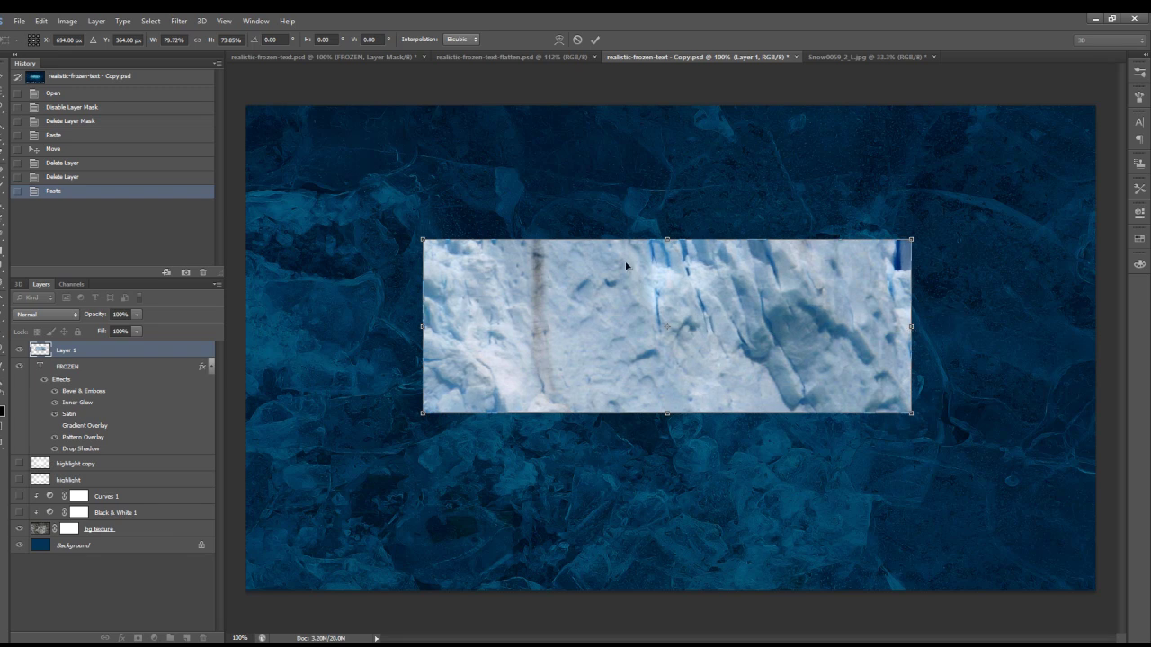
pyautogui.press('Return')
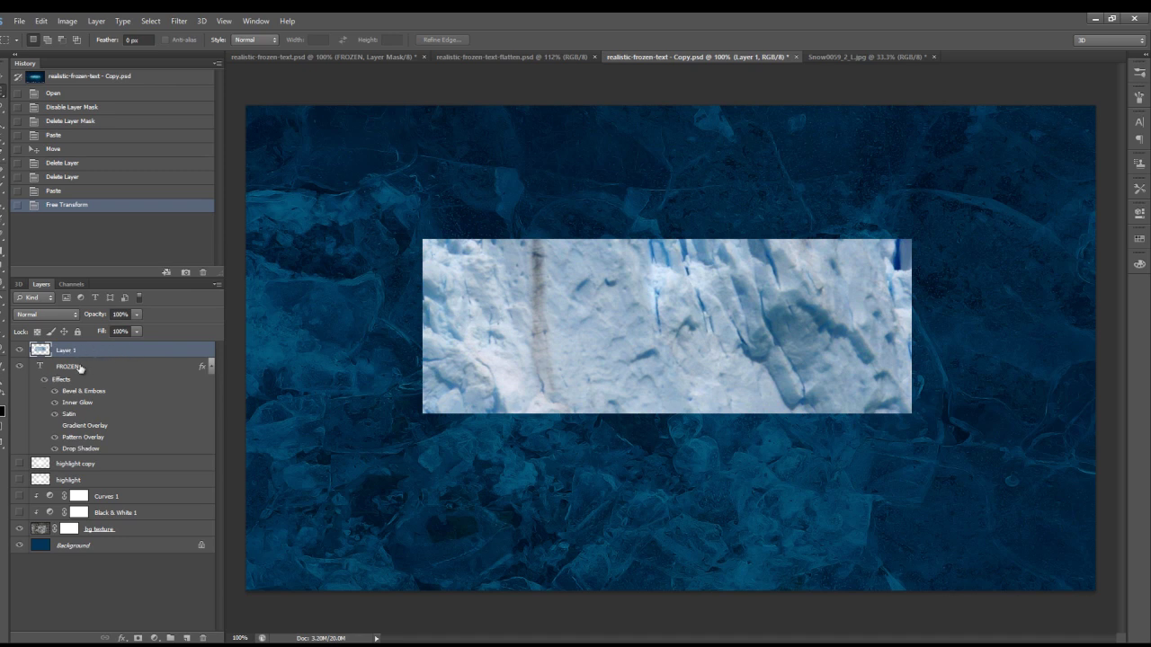
# Clip Layer 1's ice into the FROZEN text and set its opacity to 90%.
pyautogui.rightClick(94, 353)
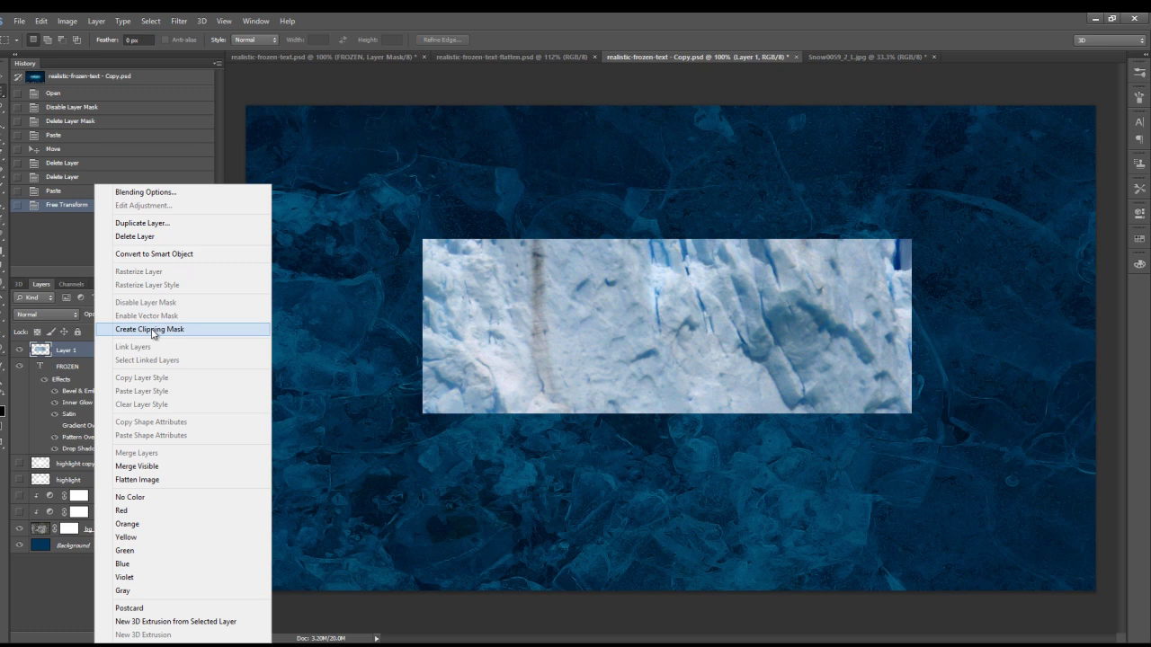
pyautogui.click(153, 333)
pyautogui.doubleClick(204, 352)
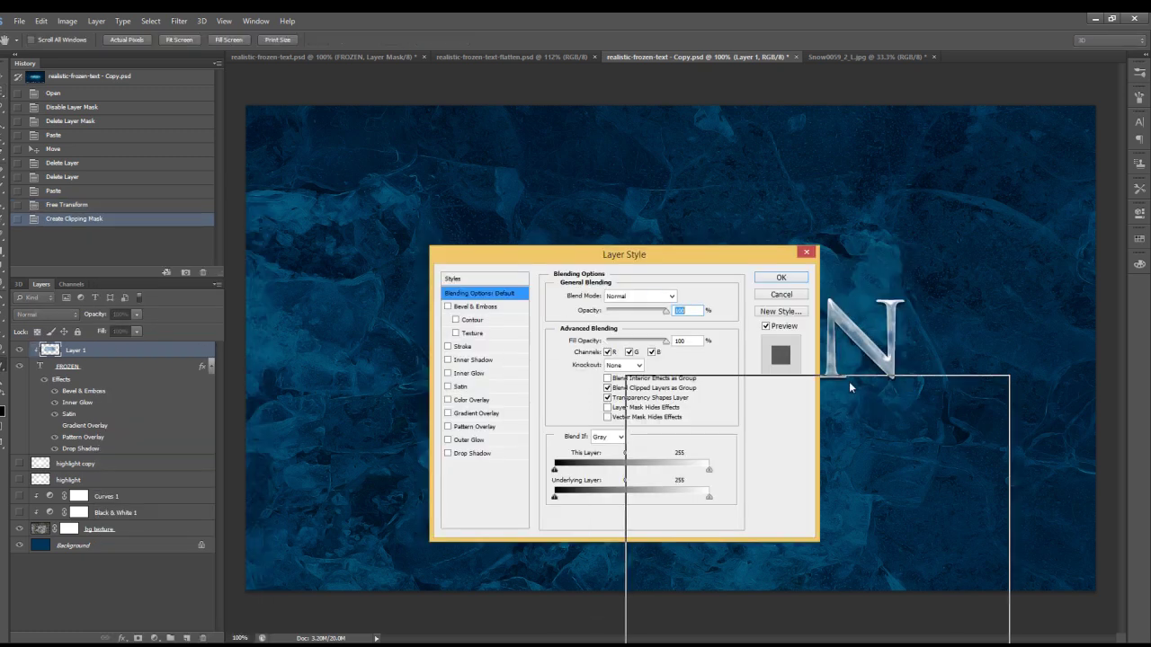
pyautogui.moveTo(849, 387); pyautogui.dragTo(849, 385)
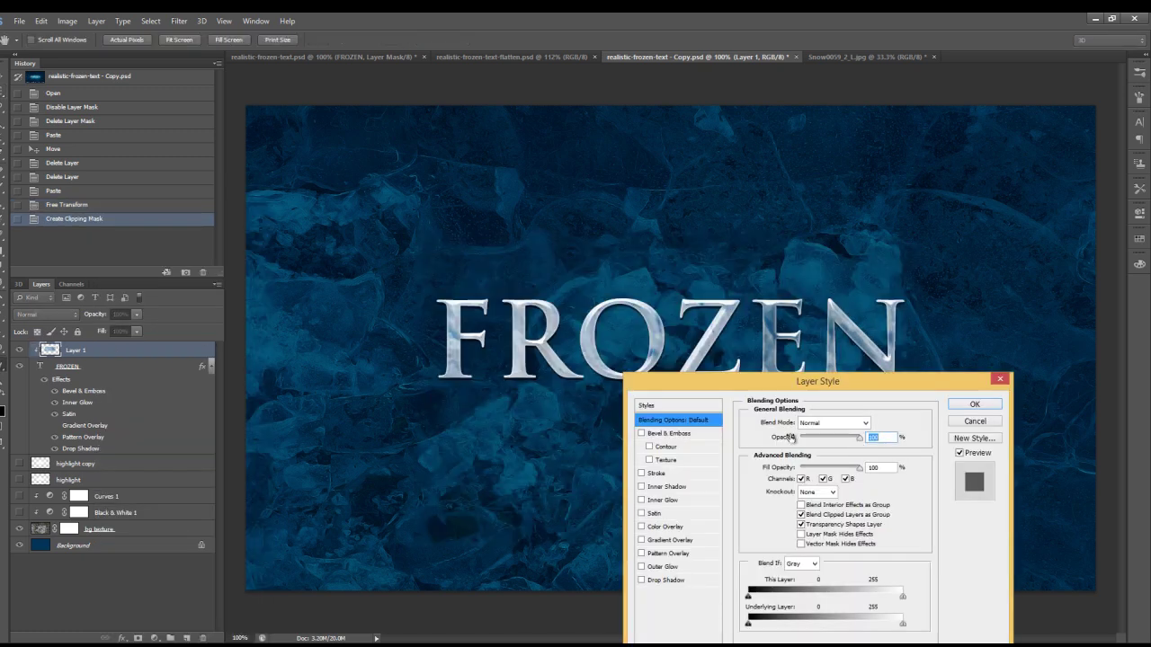
pyautogui.moveTo(861, 440); pyautogui.dragTo(858, 440)
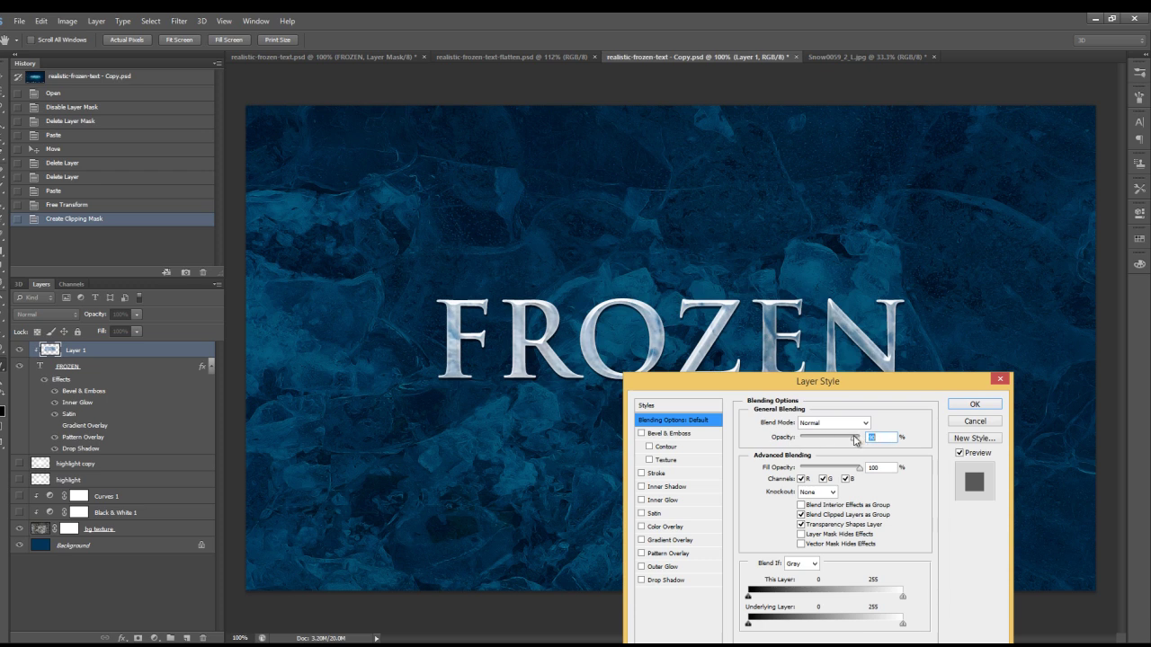
pyautogui.click(976, 406)
pyautogui.click(117, 370)
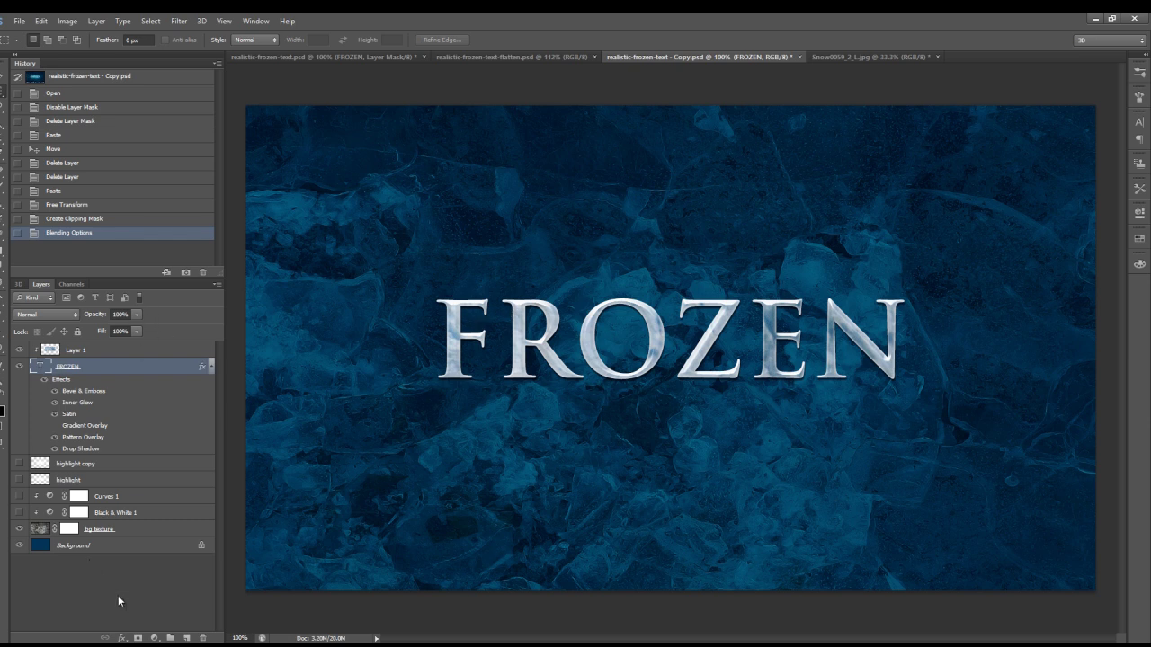
# Add a layer mask to the FROZEN text layer and switch to the Eraser.
pyautogui.click(137, 639)
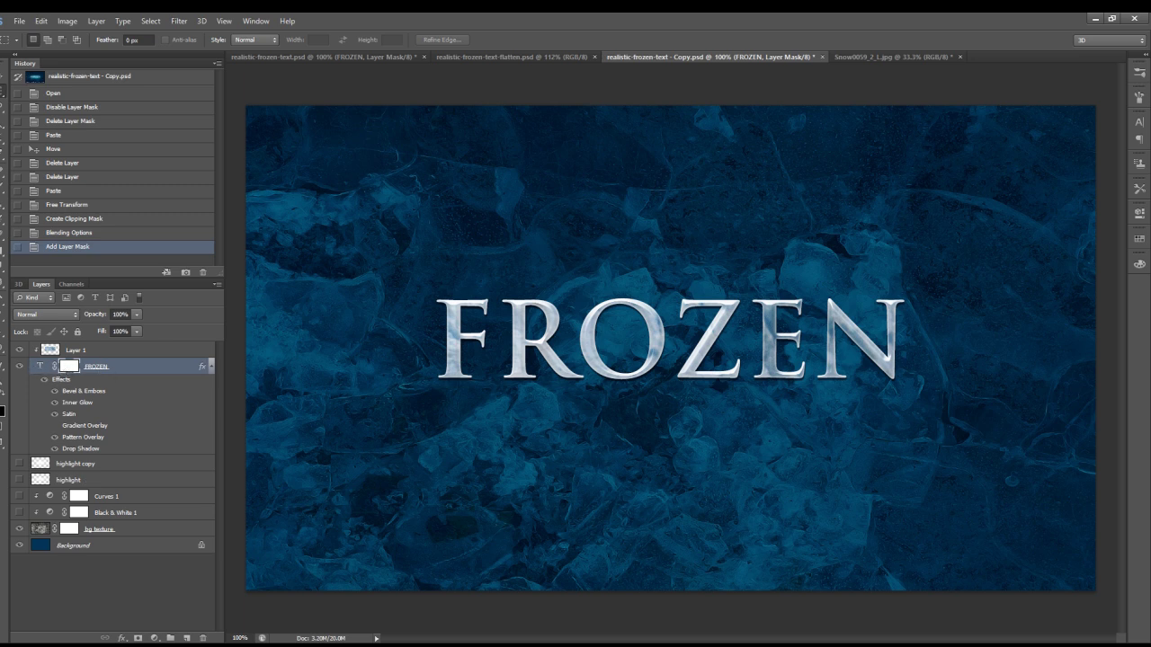
pyautogui.click(3, 241)
pyautogui.click(50, 39)
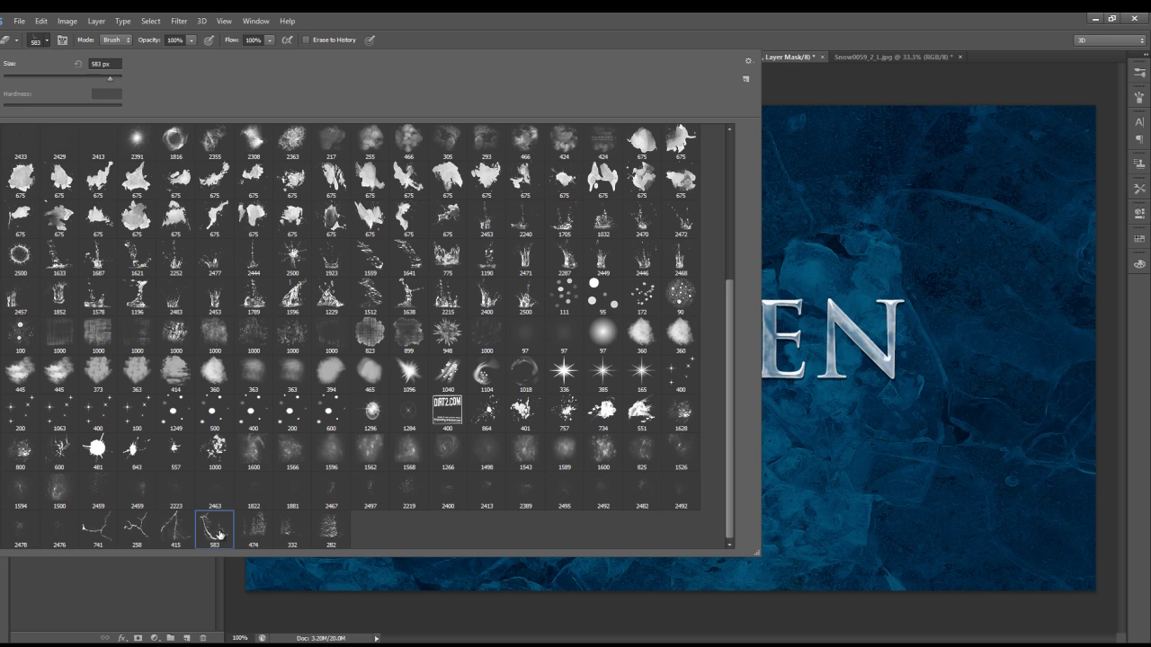
# Choose the 583 px crack brush and stamp cracks across F, R, O and Z at 500 px.
pyautogui.doubleClick(213, 532)
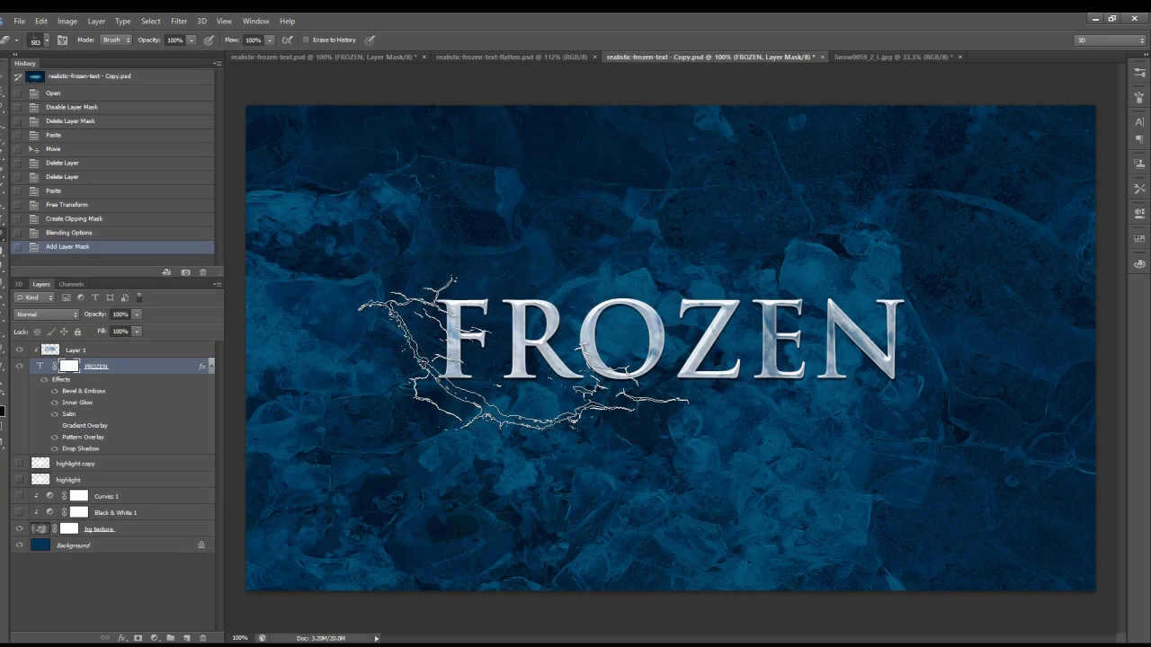
pyautogui.click(538, 310)
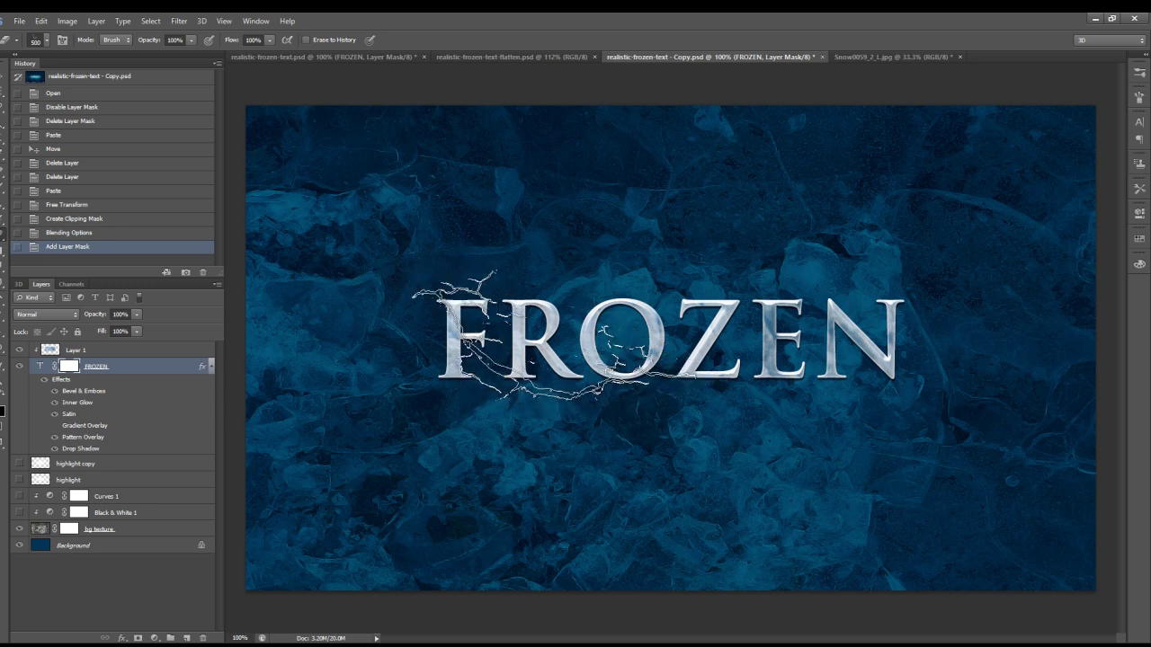
pyautogui.press('[')
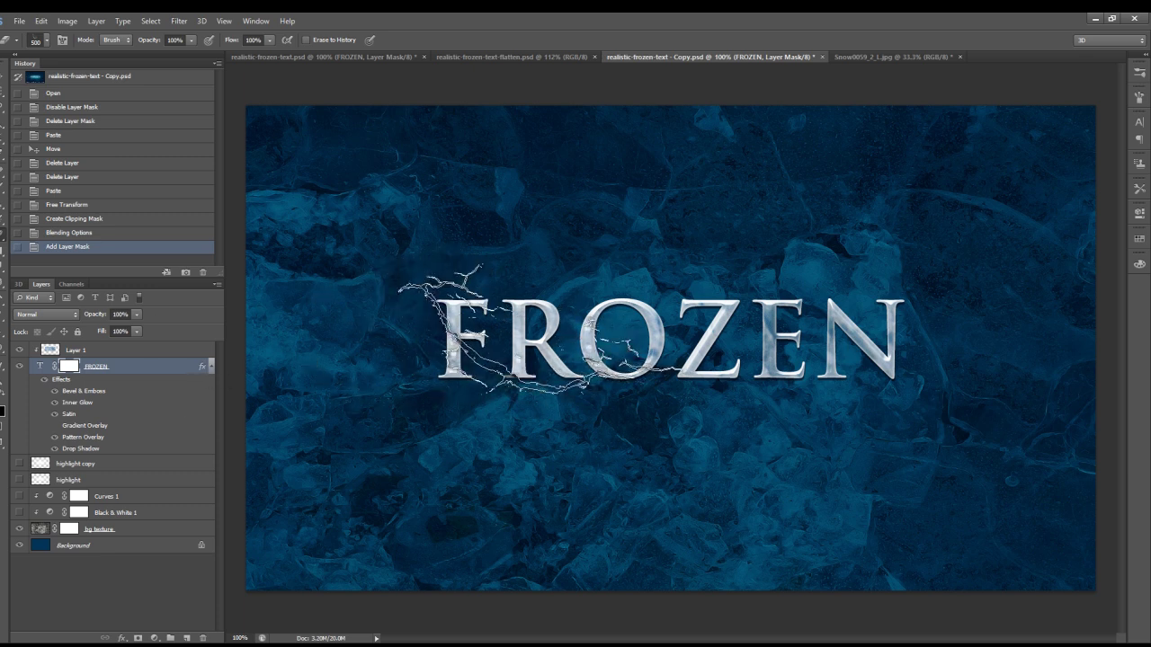
pyautogui.click(553, 340)
pyautogui.click(576, 334)
pyautogui.click(603, 329)
pyautogui.click(643, 322)
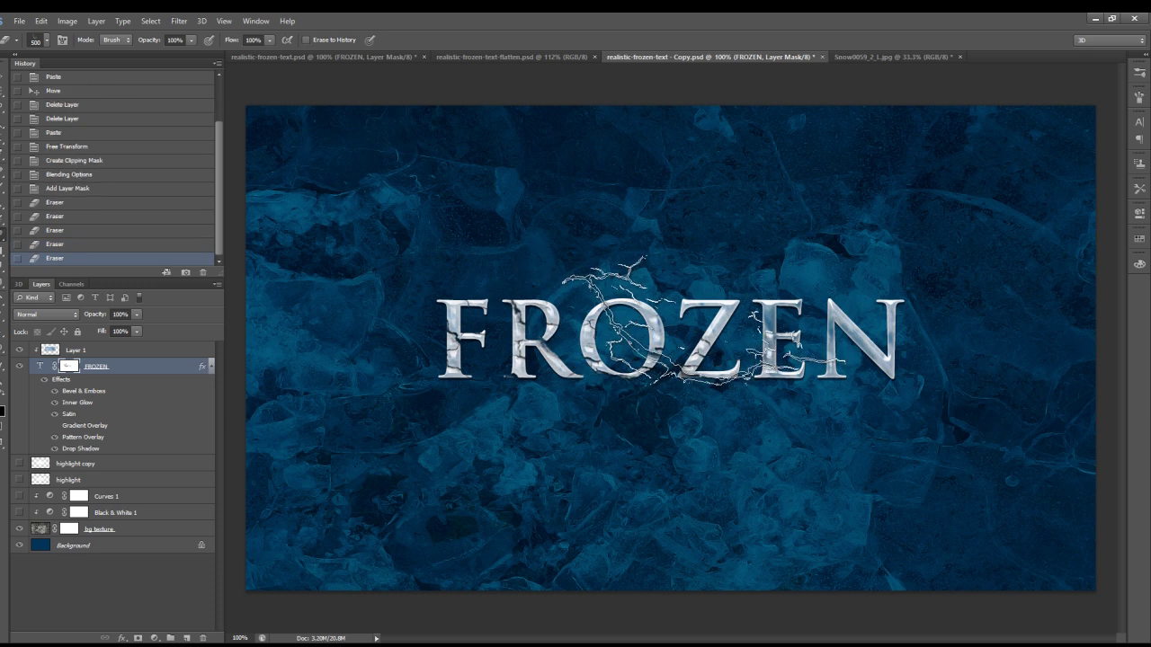
# Stamp smaller 400 px cracks over the Z, E and N and drag one beneath the R.
pyautogui.click(701, 322)
pyautogui.click(755, 317)
pyautogui.press('[')
pyautogui.press('[')
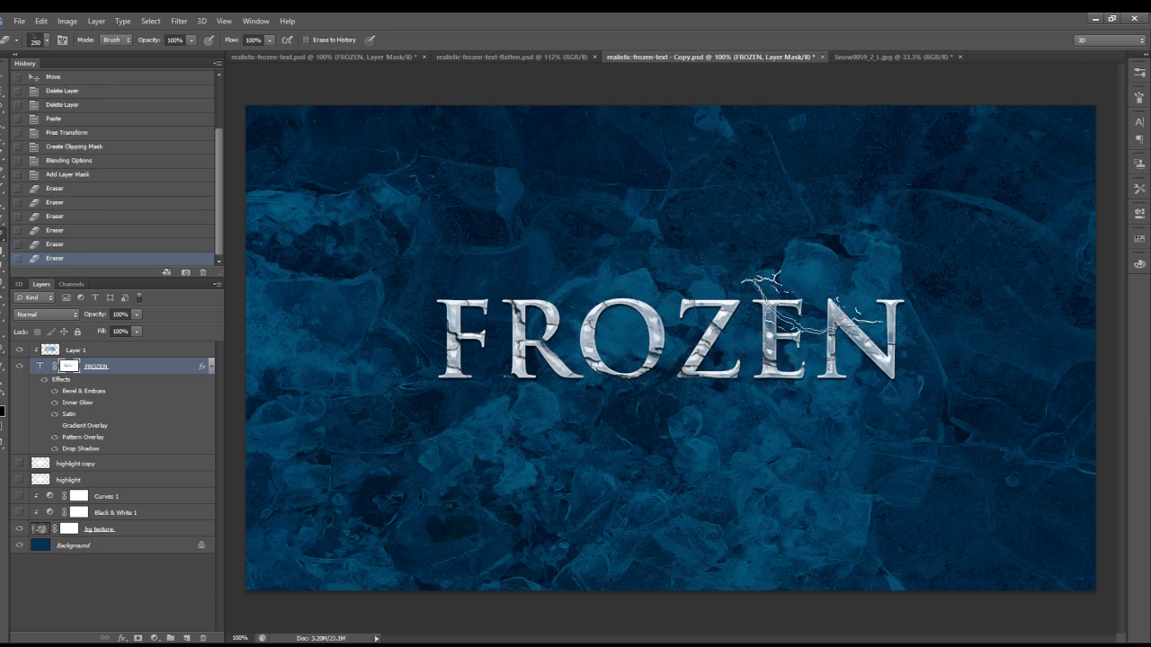
pyautogui.click(814, 304)
pyautogui.click(823, 306)
pyautogui.click(809, 310)
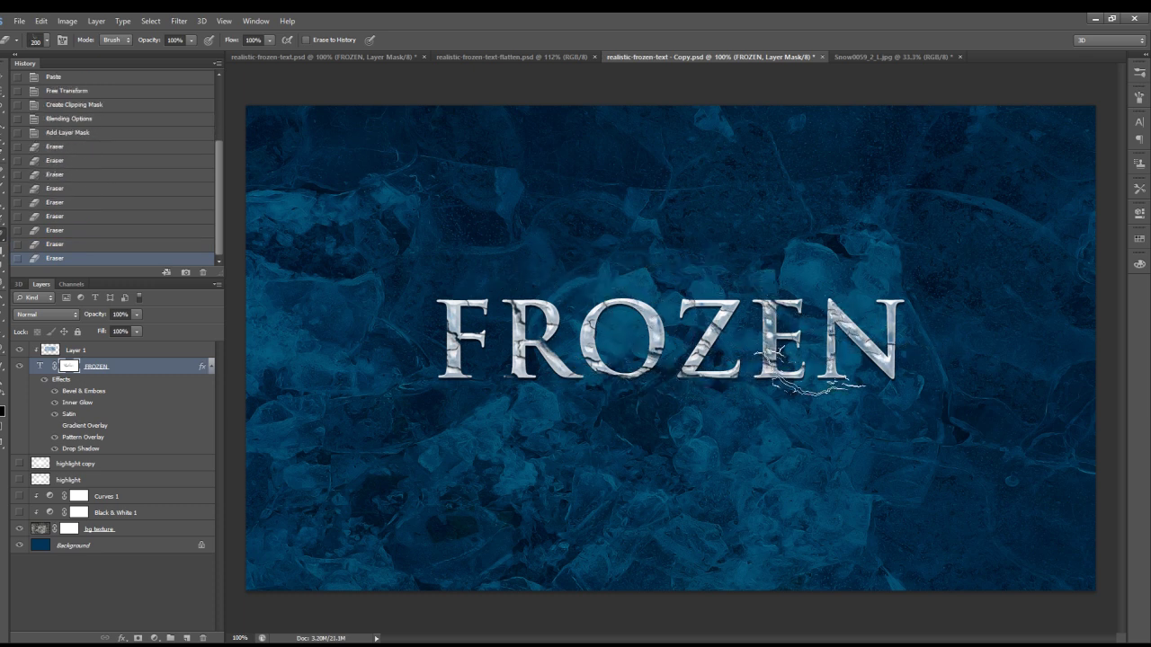
pyautogui.click(846, 333)
pyautogui.click(890, 319)
pyautogui.click(913, 303)
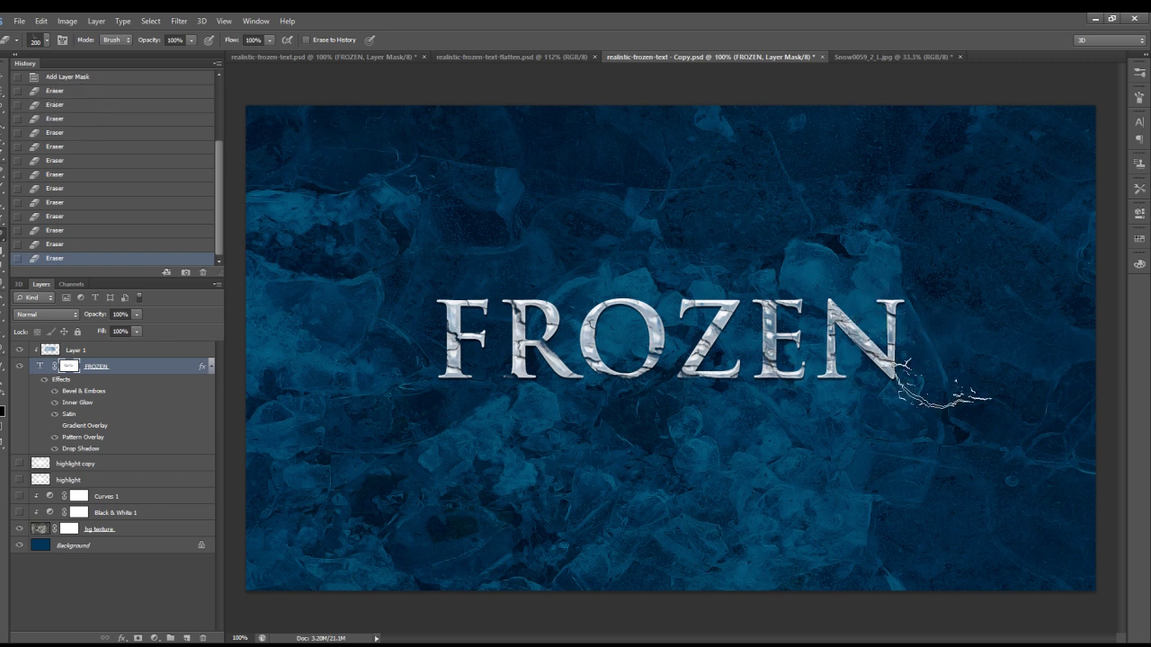
pyautogui.moveTo(596, 270); pyautogui.dragTo(604, 359)
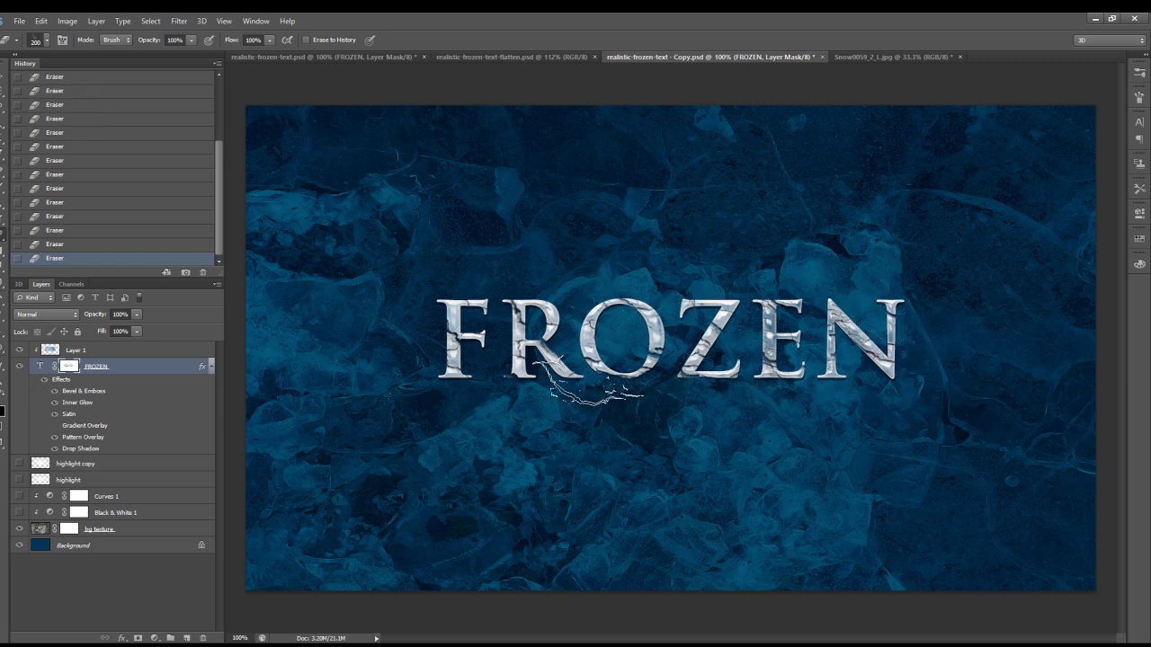
pyautogui.press('[')
pyautogui.press('[')
pyautogui.press('[')
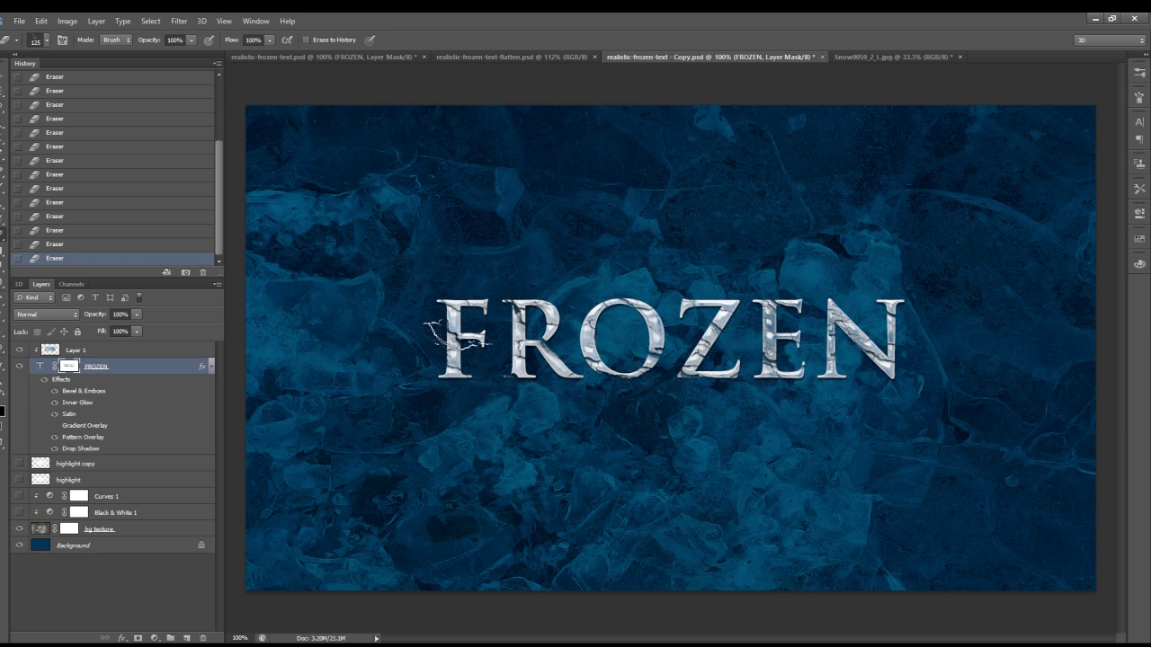
pyautogui.press(']')
pyautogui.keyDown('alt'); pyautogui.click(68, 367); pyautogui.keyUp('alt')
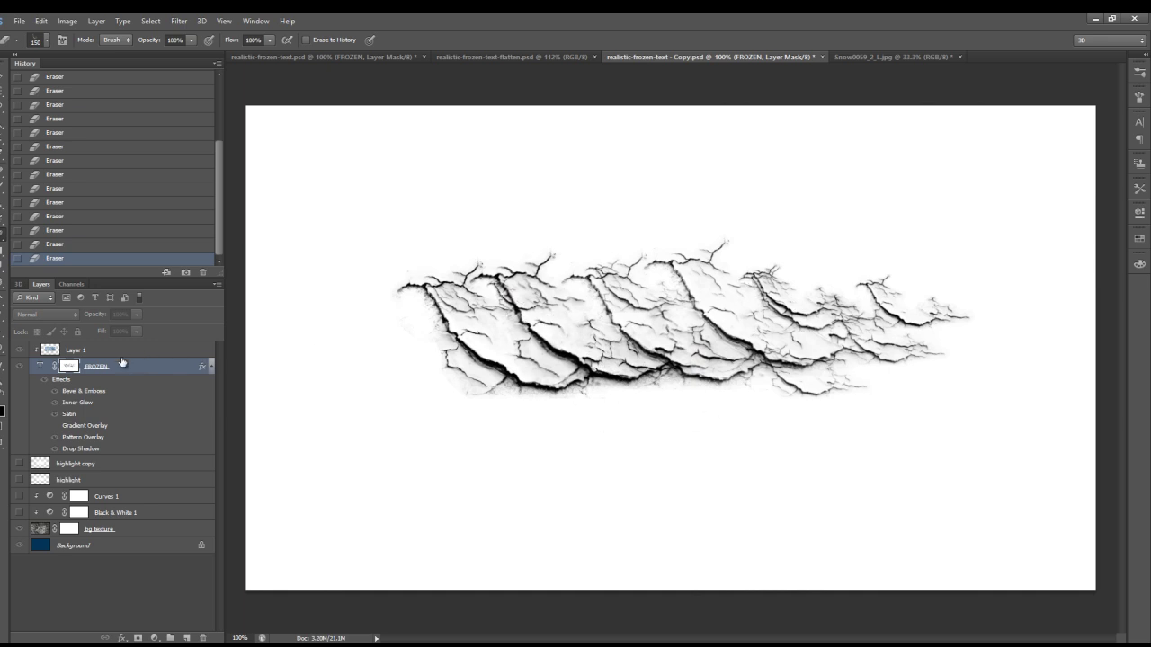
pyautogui.keyDown('alt'); pyautogui.click(68, 367); pyautogui.keyUp('alt')
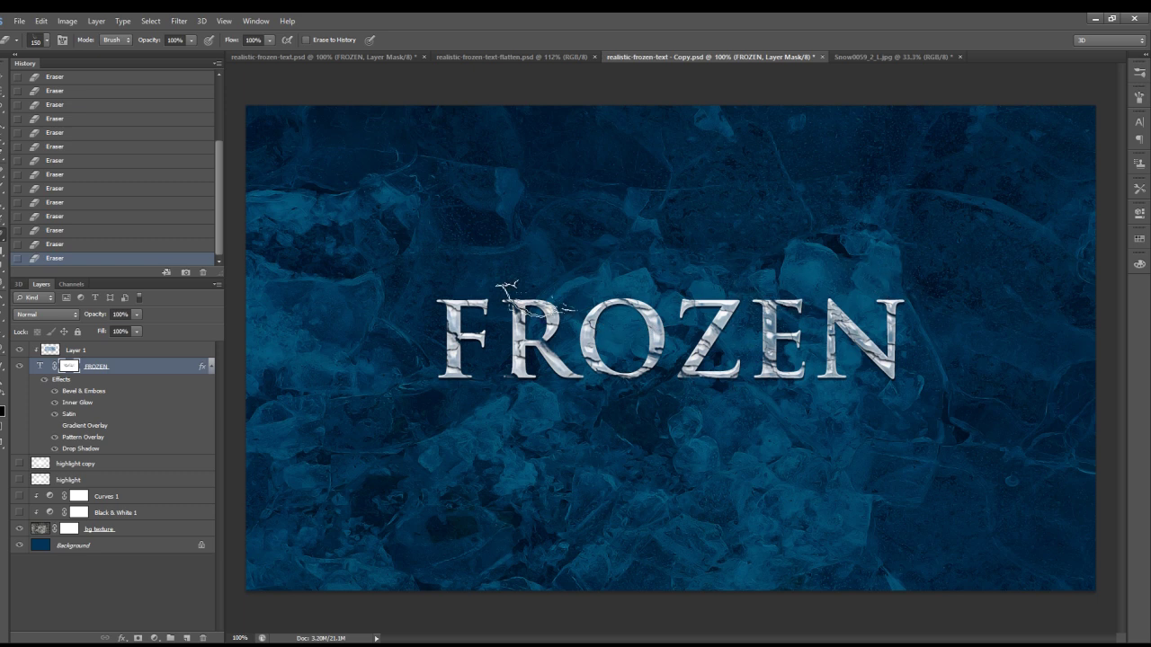
pyautogui.click(51, 351)
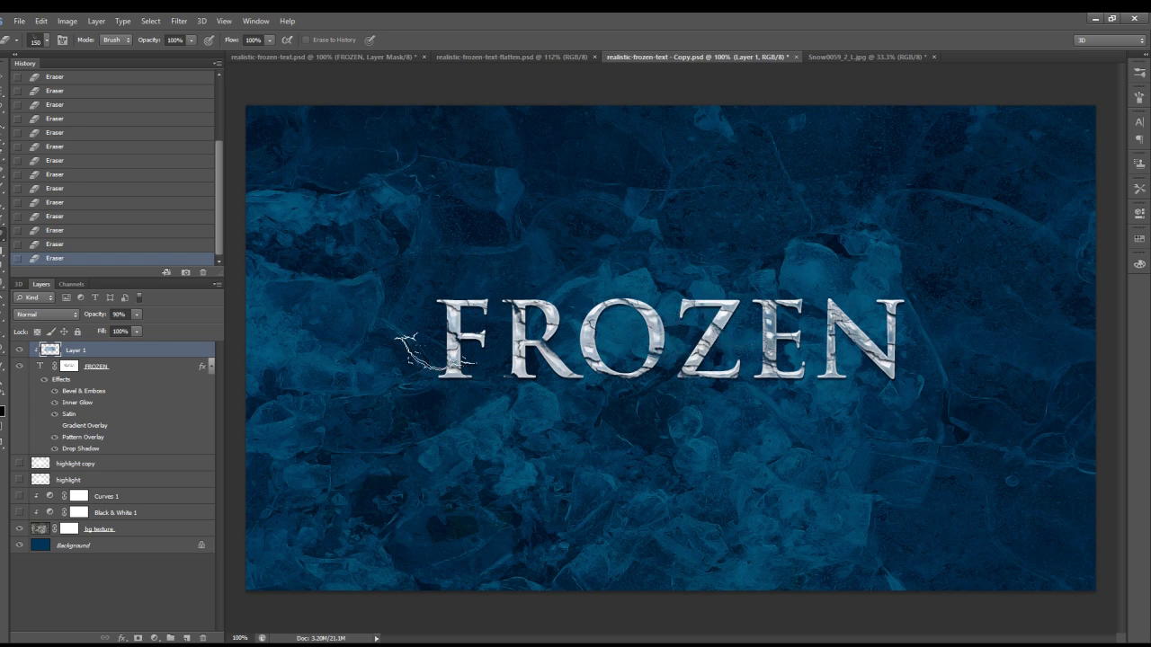
pyautogui.click(3, 196)
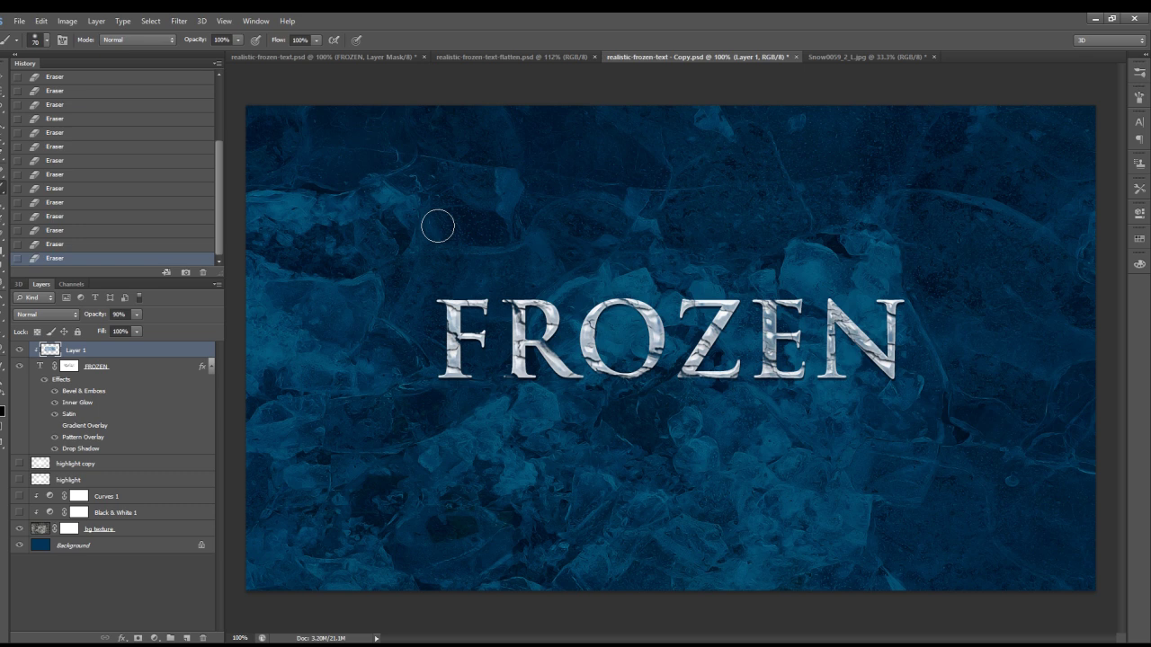
# Add an empty Layer 2 and choose the 17 px Chalk brush tip.
pyautogui.hotkey('ctrl', 'shift', 'n')
pyautogui.press('Return')
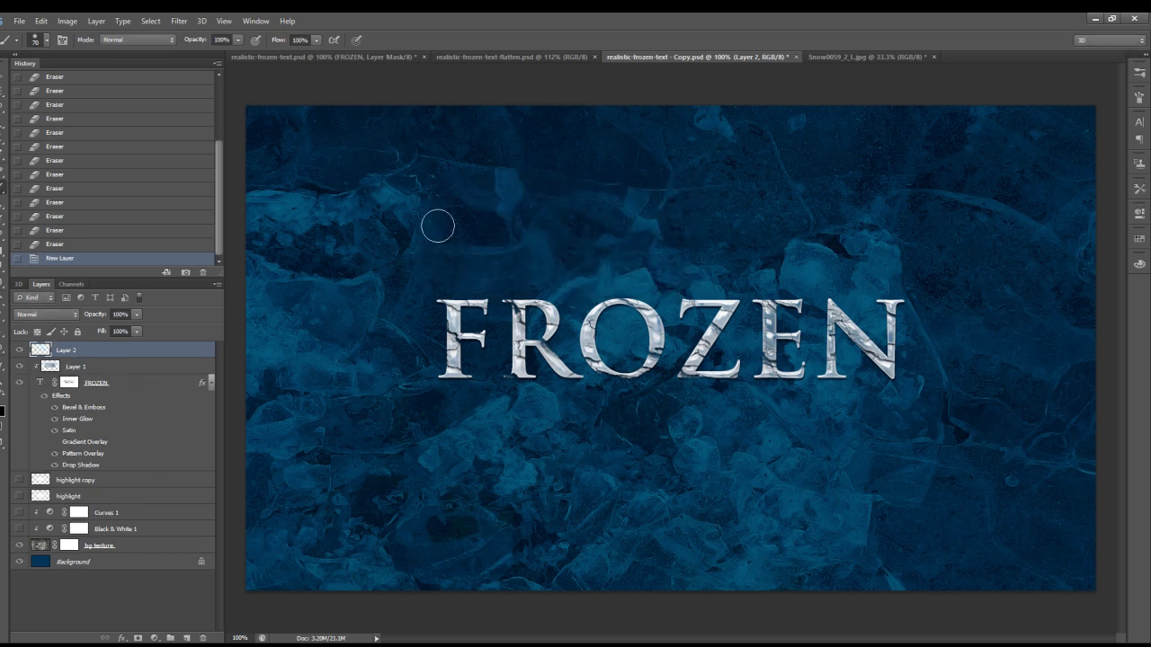
pyautogui.click(46, 39)
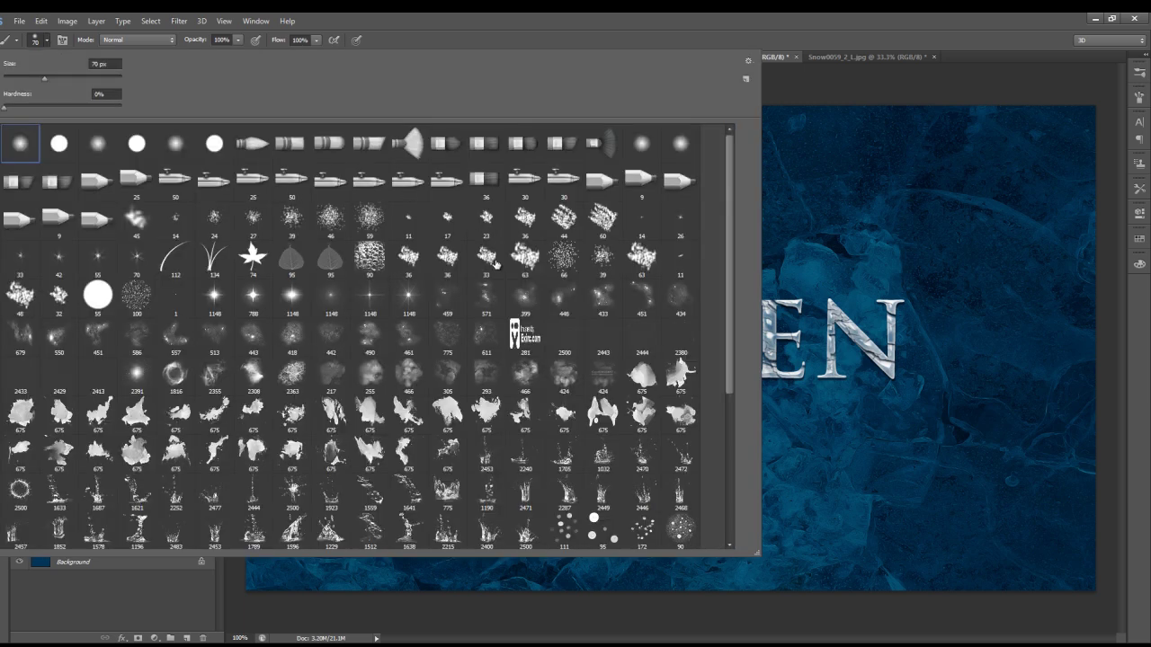
pyautogui.click(447, 223)
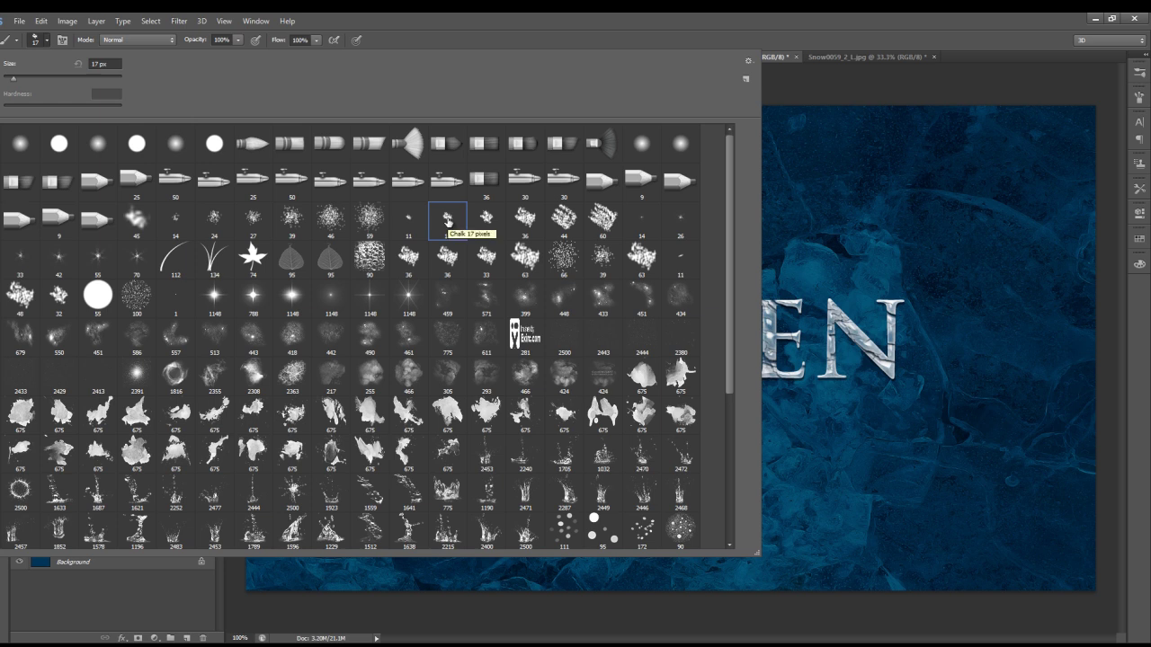
pyautogui.press('Return')
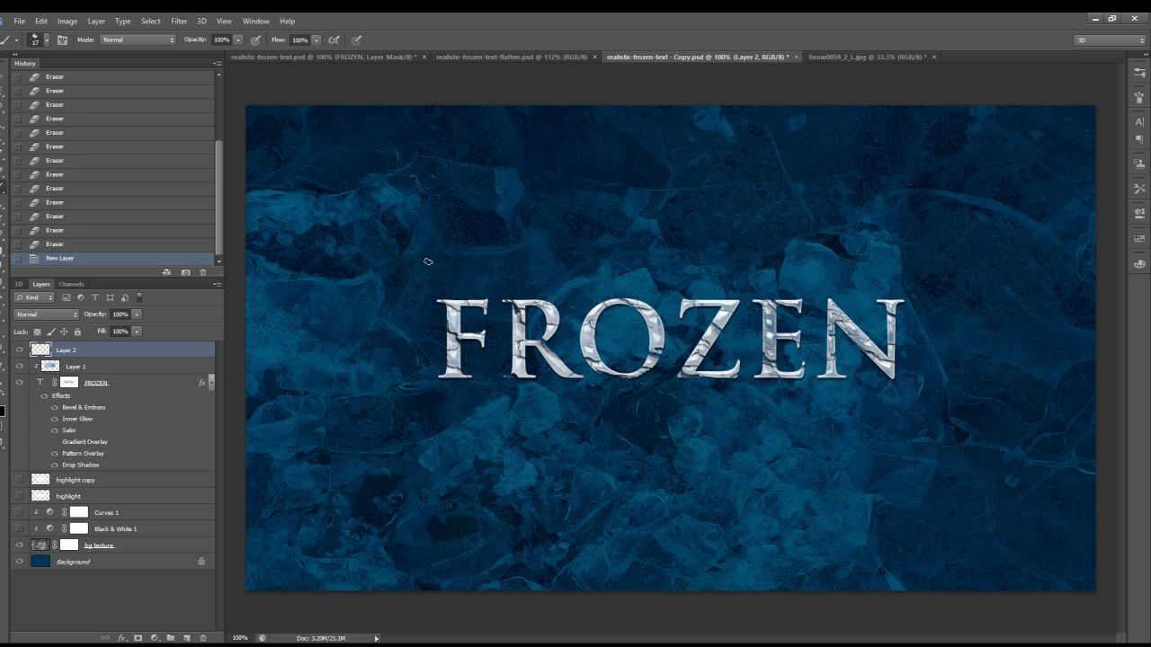
# Paint white chalk snow on the F's top and middle arm, the R's top and leg, and the O's top.
pyautogui.moveTo(435, 236); pyautogui.dragTo(435, 235)
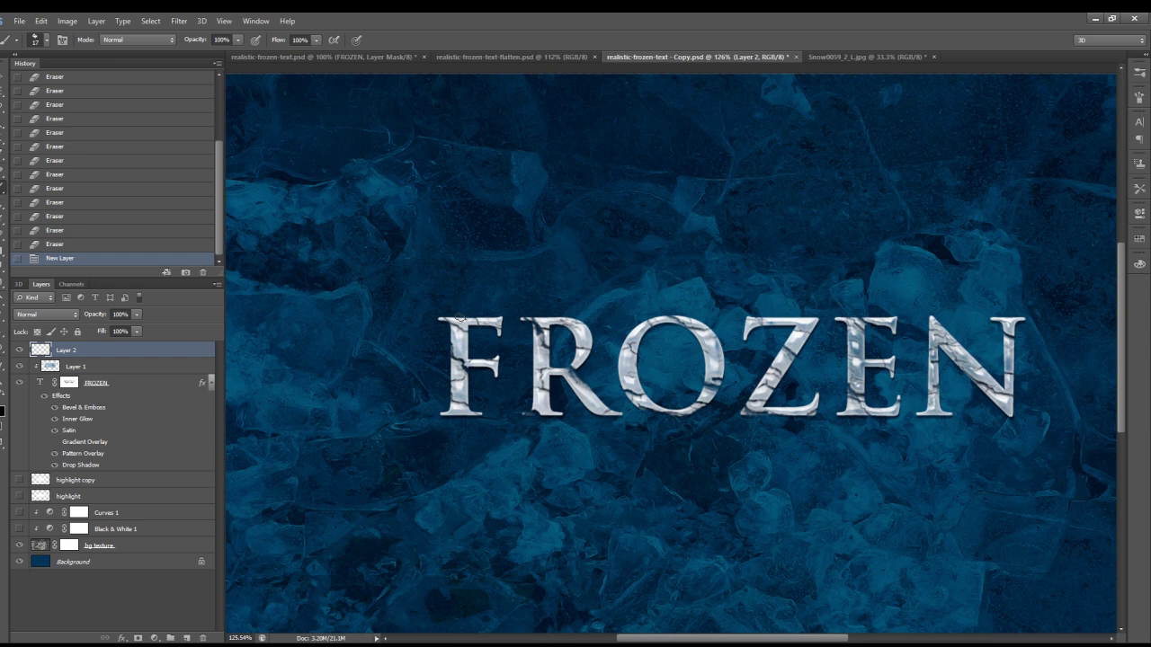
pyautogui.moveTo(457, 316)
pyautogui.mouseDown()
pyautogui.moveTo(486, 321)
pyautogui.moveTo(459, 322)
pyautogui.mouseUp()
pyautogui.moveTo(459, 326); pyautogui.dragTo(460, 394)
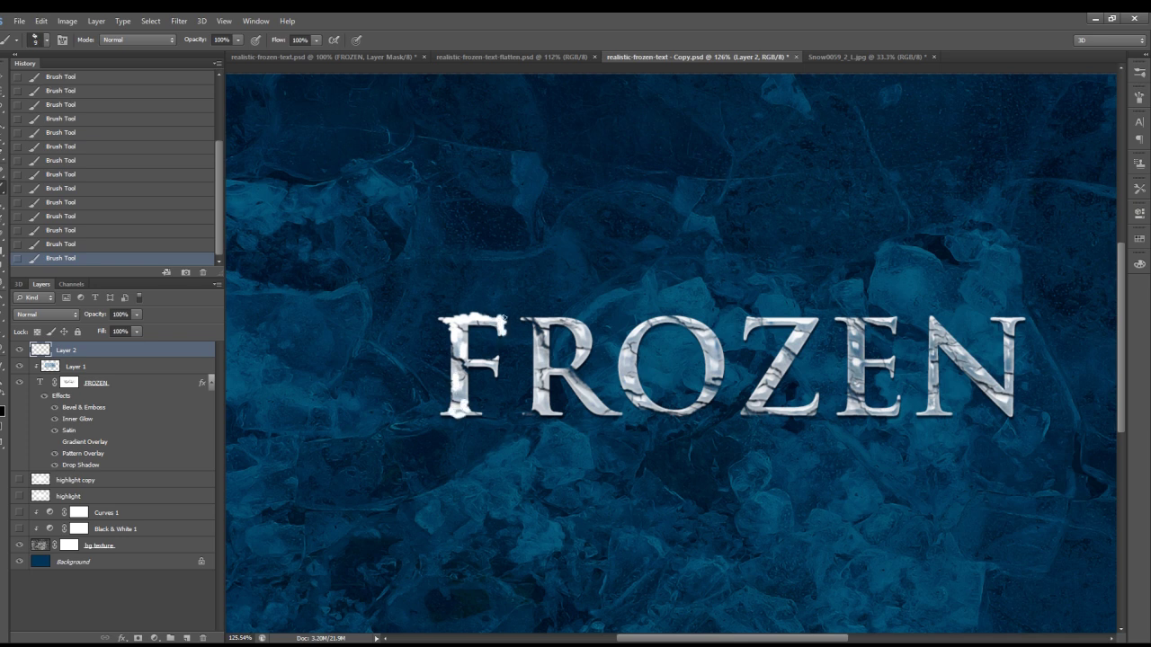
pyautogui.moveTo(497, 360); pyautogui.dragTo(500, 381)
pyautogui.moveTo(523, 315); pyautogui.dragTo(549, 316)
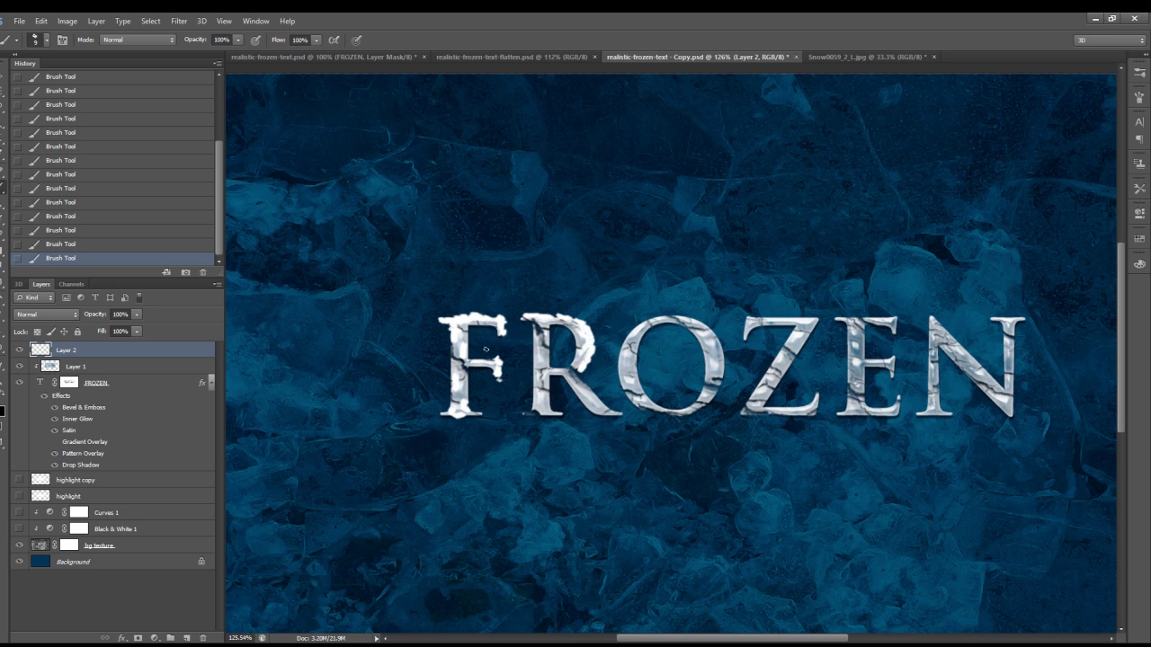
pyautogui.moveTo(580, 382); pyautogui.dragTo(601, 405)
pyautogui.moveTo(628, 334); pyautogui.dragTo(712, 325)
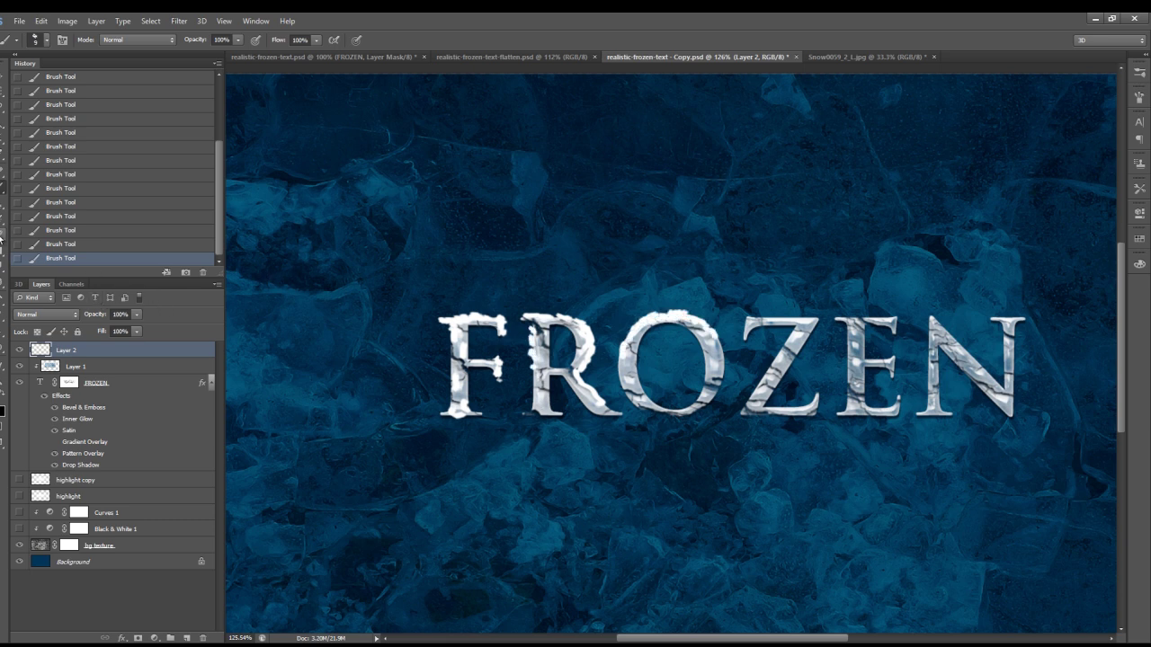
# Set the Eraser to the 17 px tip to trim the snow, and select Layer 1.
pyautogui.press('e')
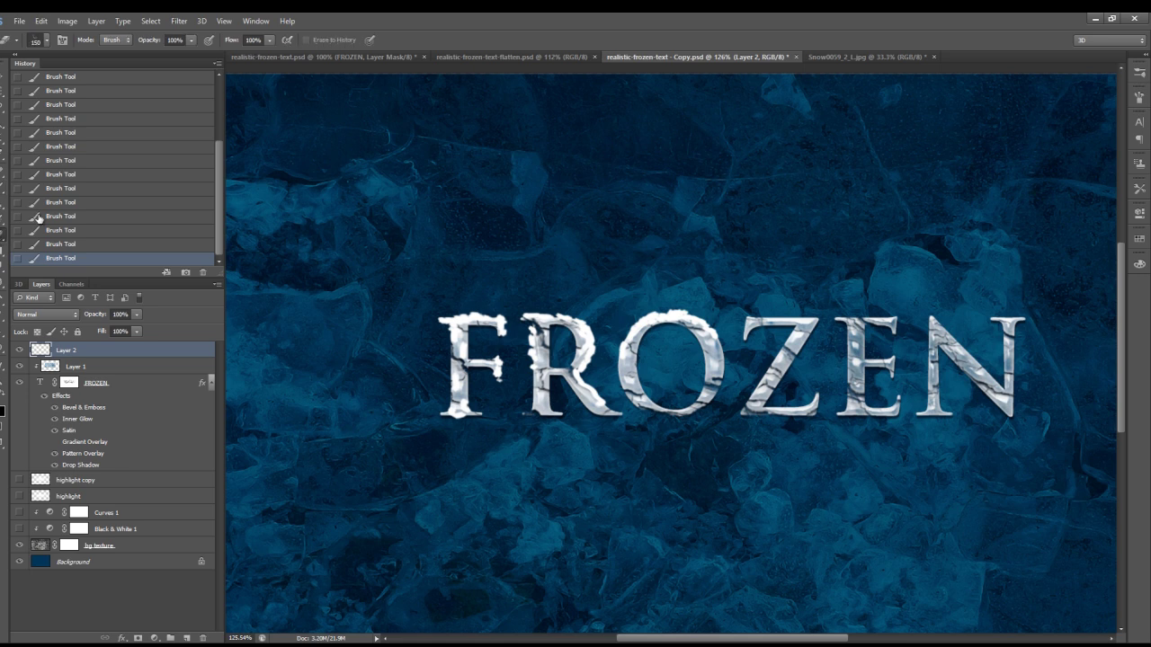
pyautogui.rightClick(443, 364)
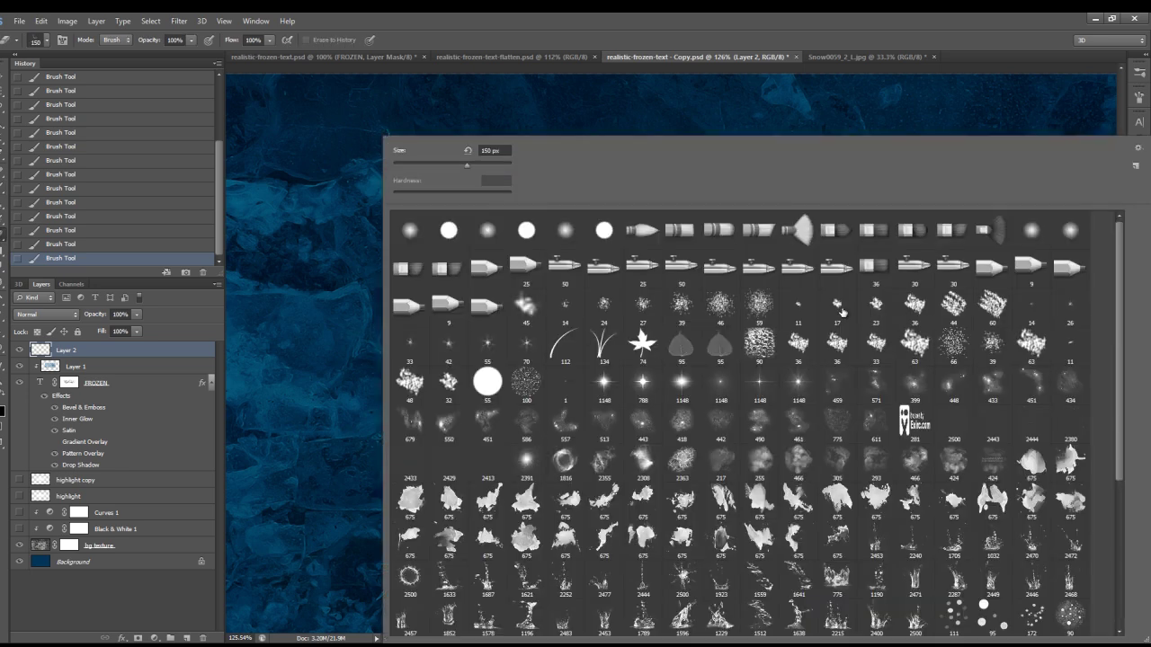
pyautogui.doubleClick(837, 305)
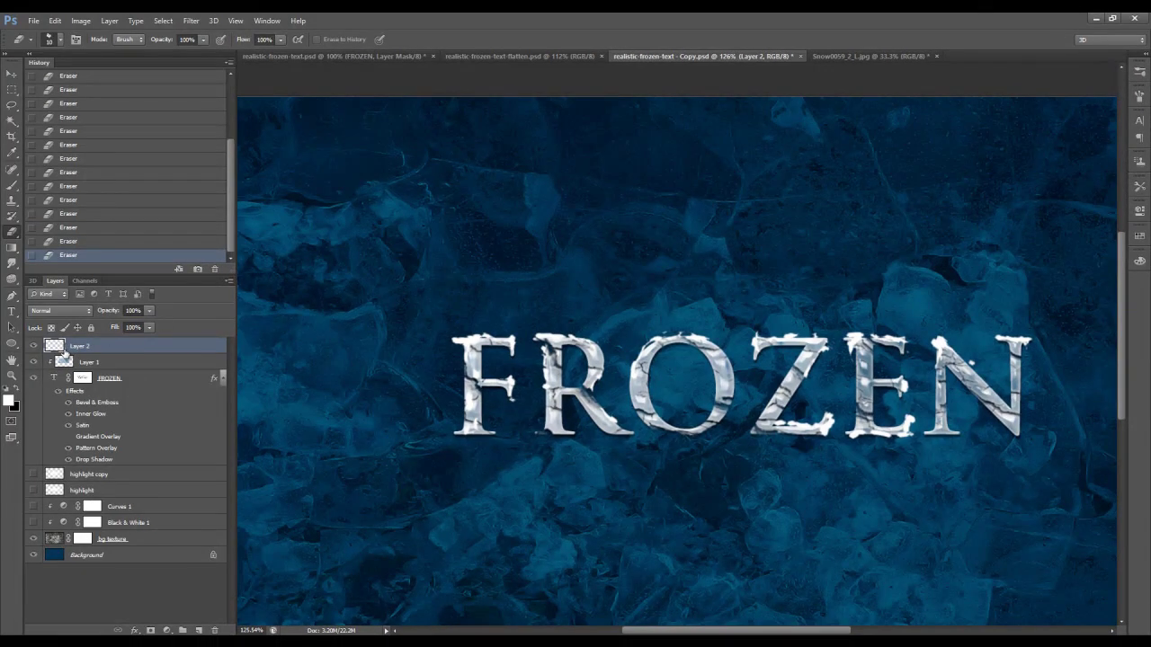
pyautogui.click(66, 362)
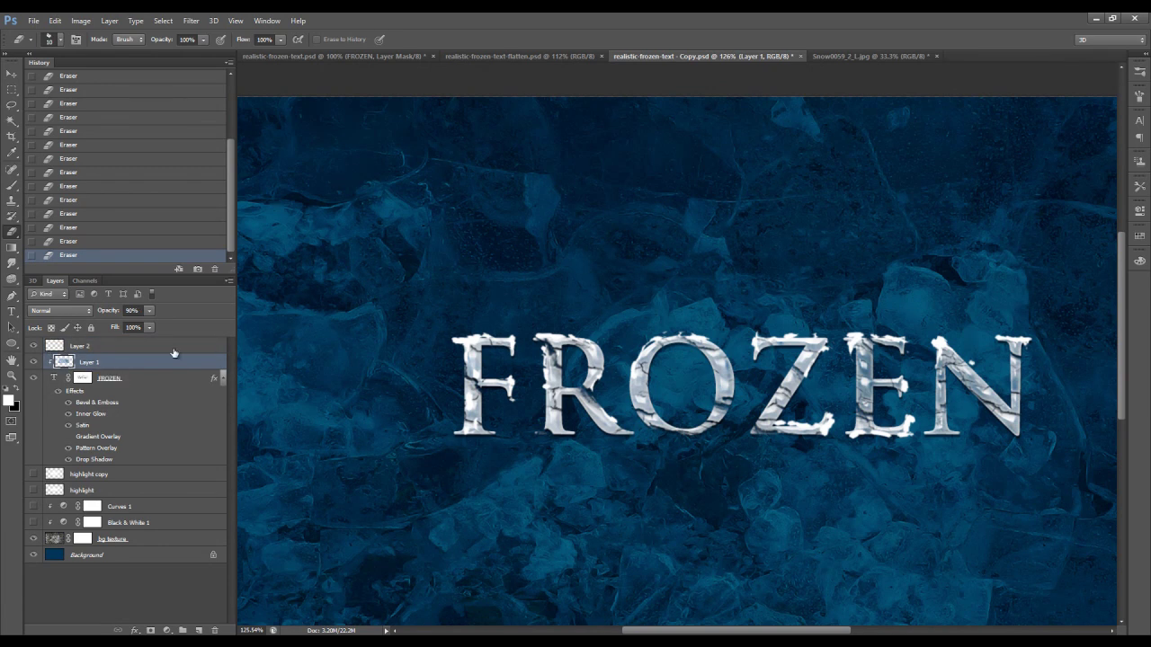
# Add a Levels adjustment layer clipped to Layer 1 using the previous layer as a clipping mask.
pyautogui.click(80, 21)
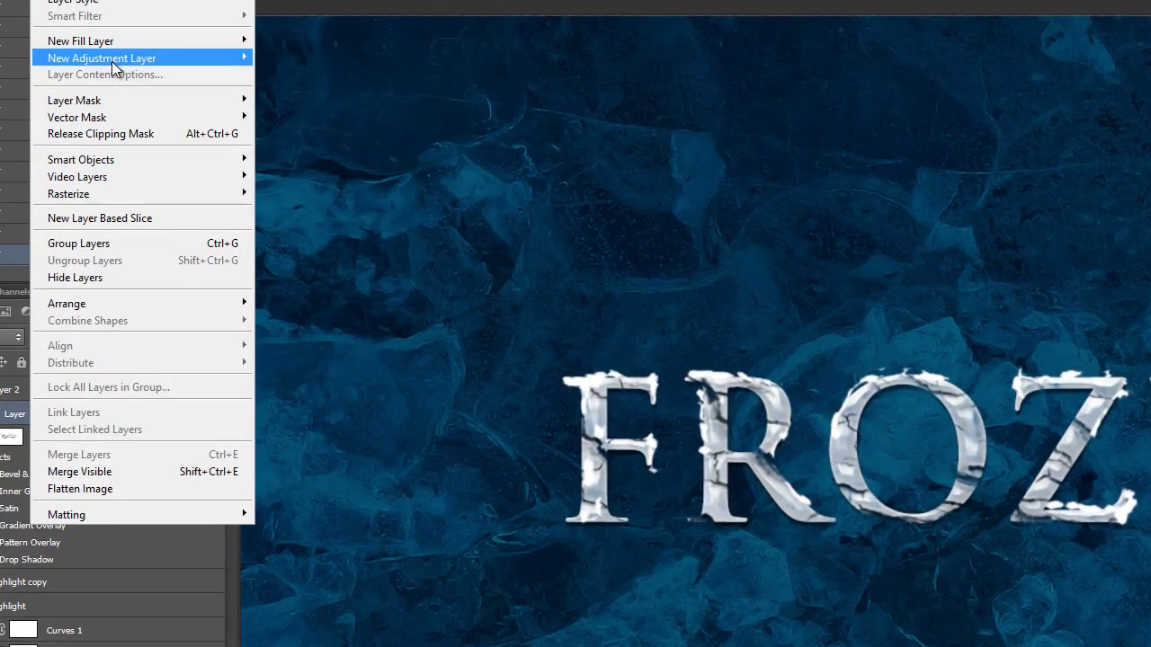
pyautogui.moveTo(143, 125)
pyautogui.click(335, 79)
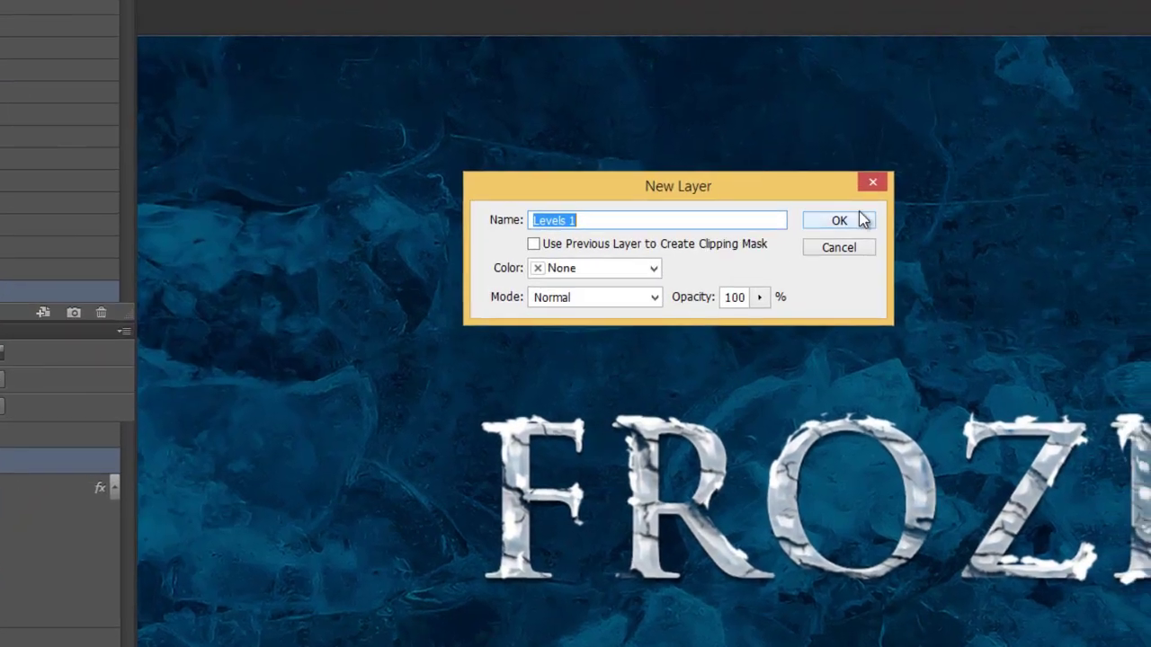
pyautogui.click(643, 250)
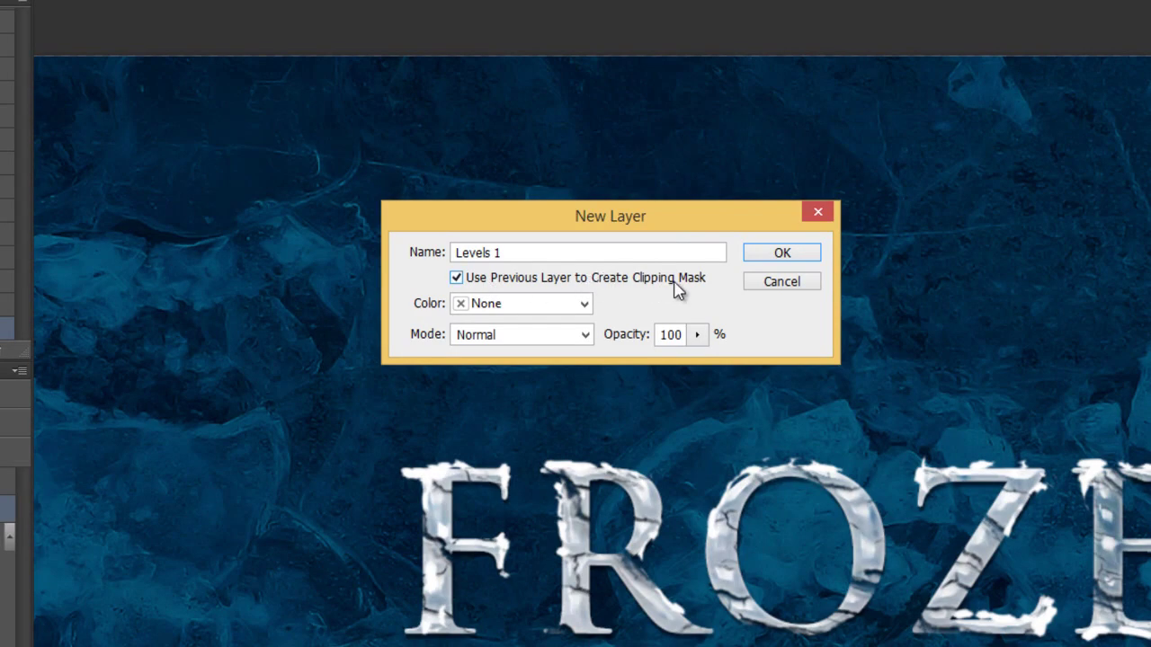
pyautogui.click(765, 254)
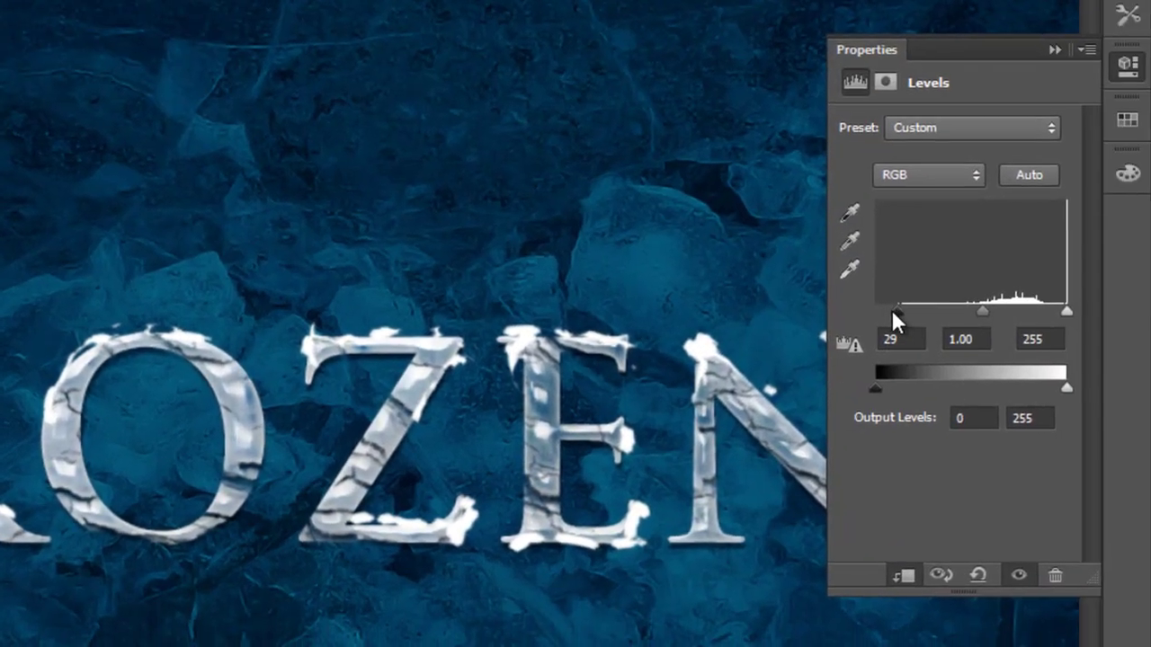
# Set the Levels input values to 9 / 1.23 / 255 to brighten the ice texture.
pyautogui.moveTo(898, 315); pyautogui.dragTo(882, 314)
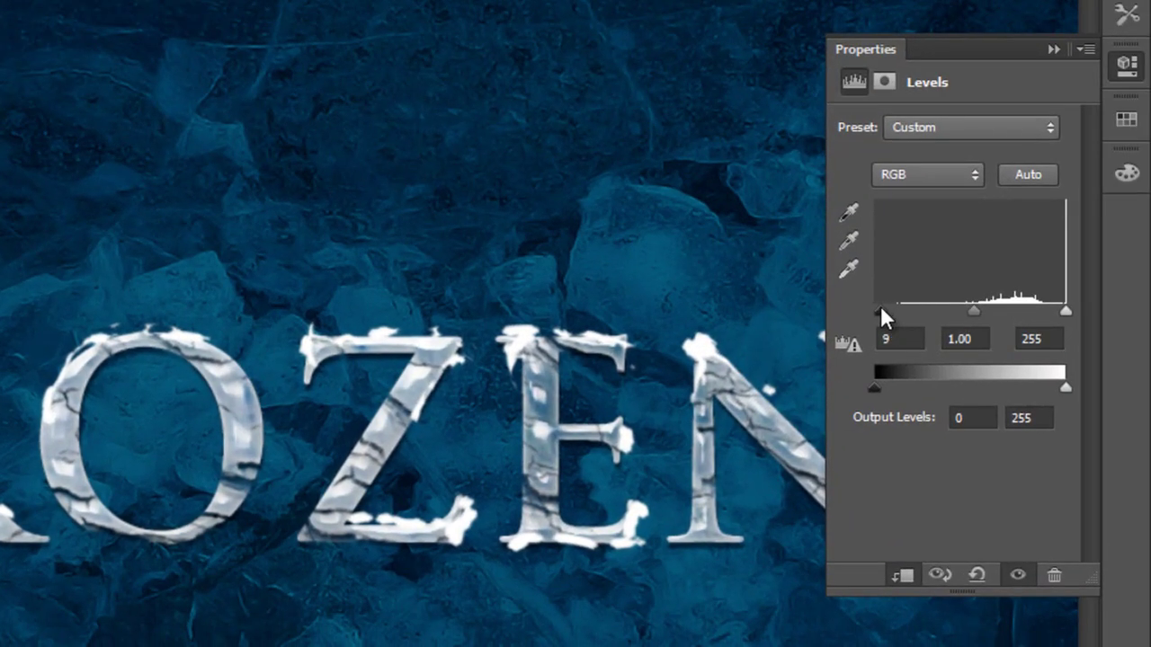
pyautogui.moveTo(971, 309); pyautogui.dragTo(935, 313)
pyautogui.moveTo(926, 305); pyautogui.dragTo(959, 307)
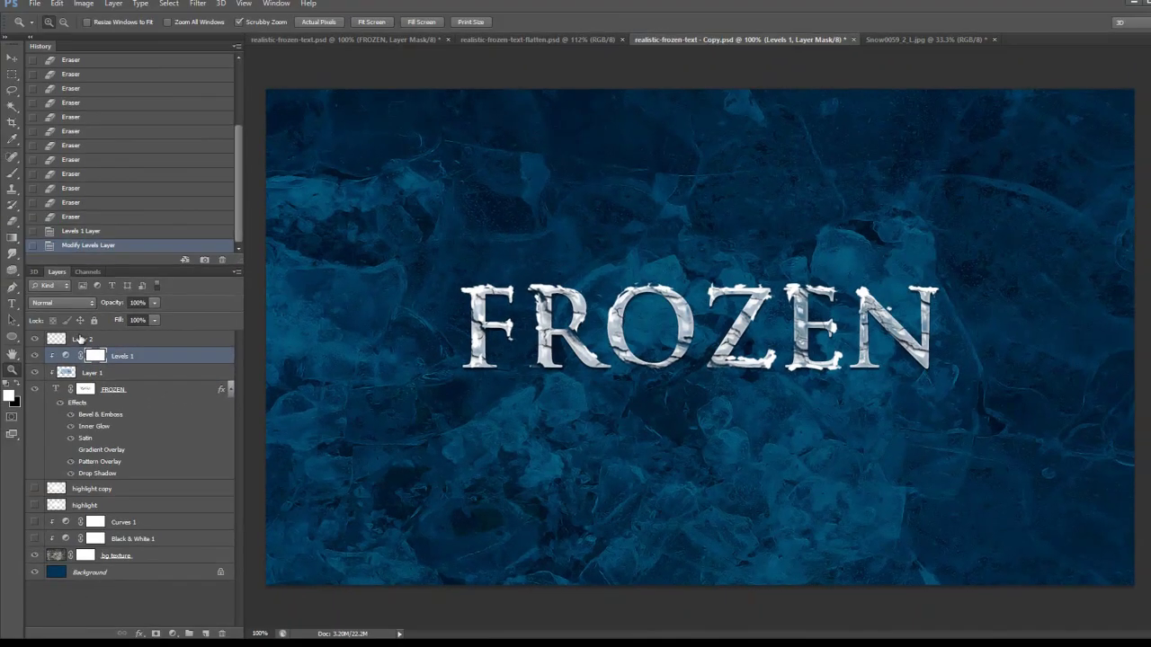
pyautogui.click(79, 338)
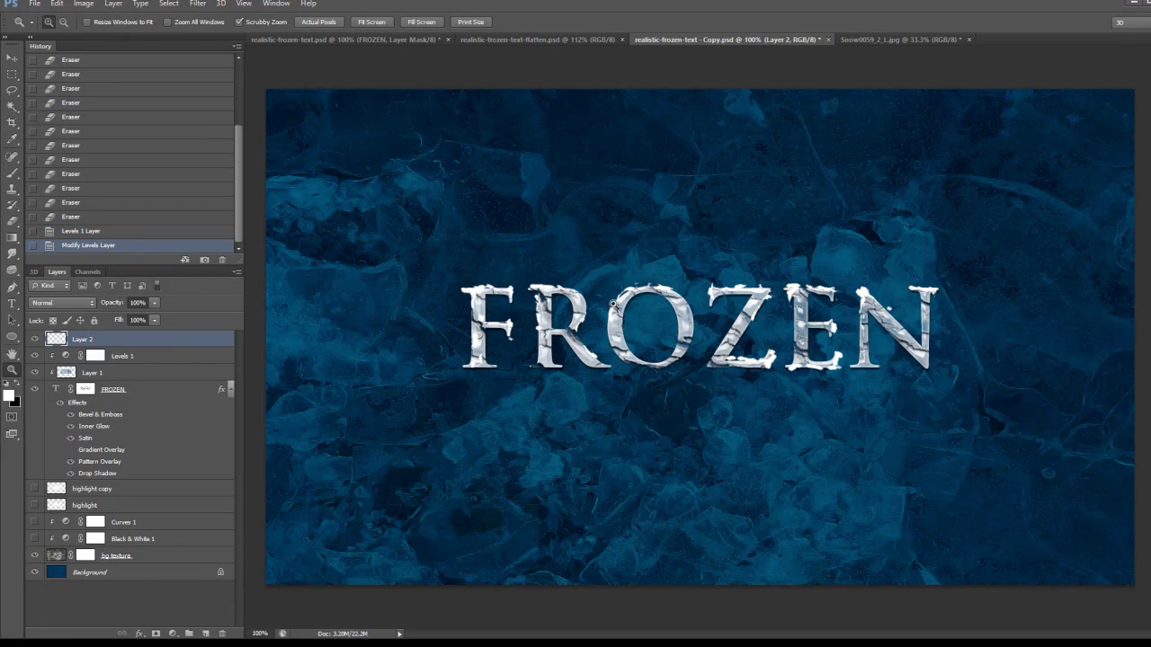
pyautogui.hotkey('ctrl', 'shift', 'Tab')
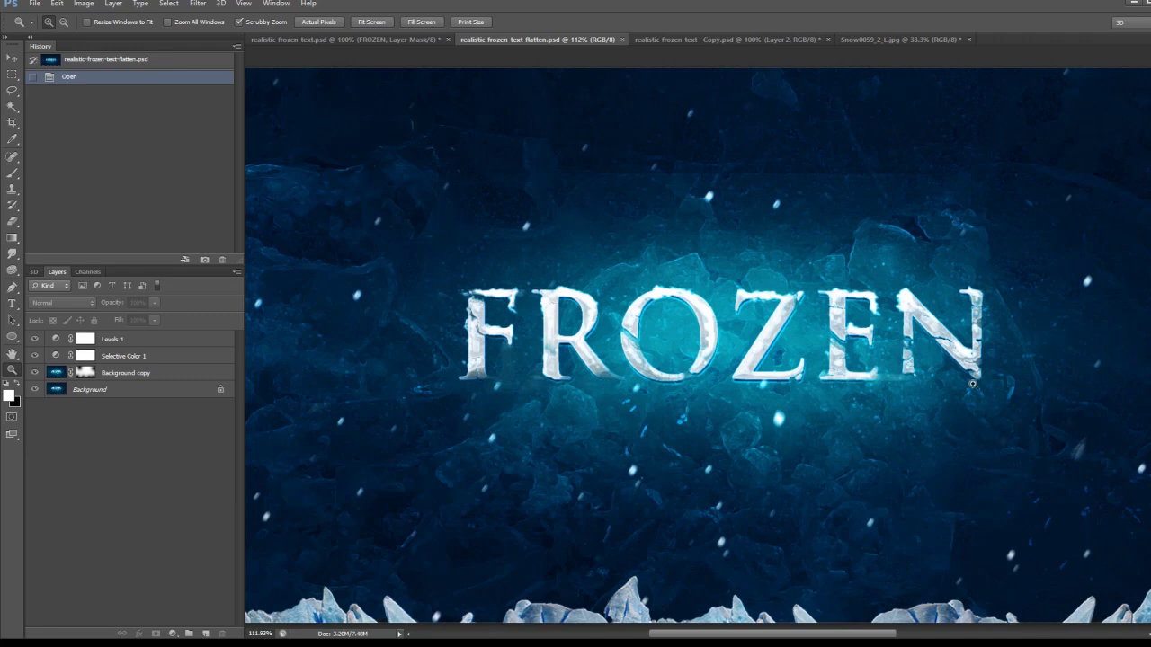
pyautogui.click(762, 40)
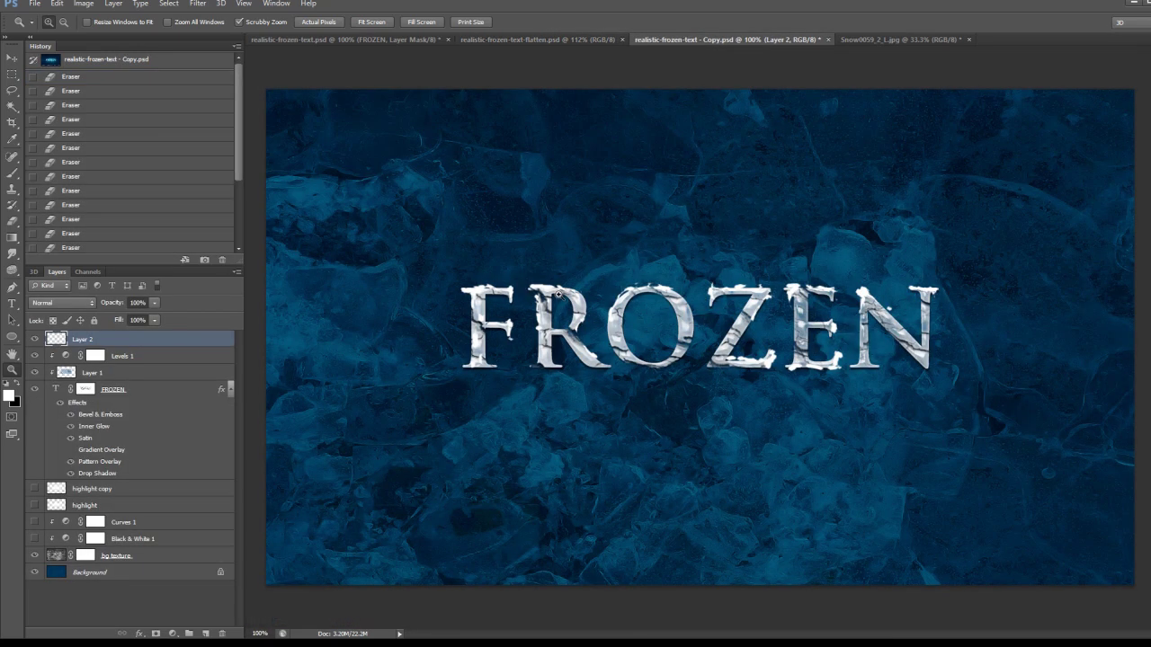